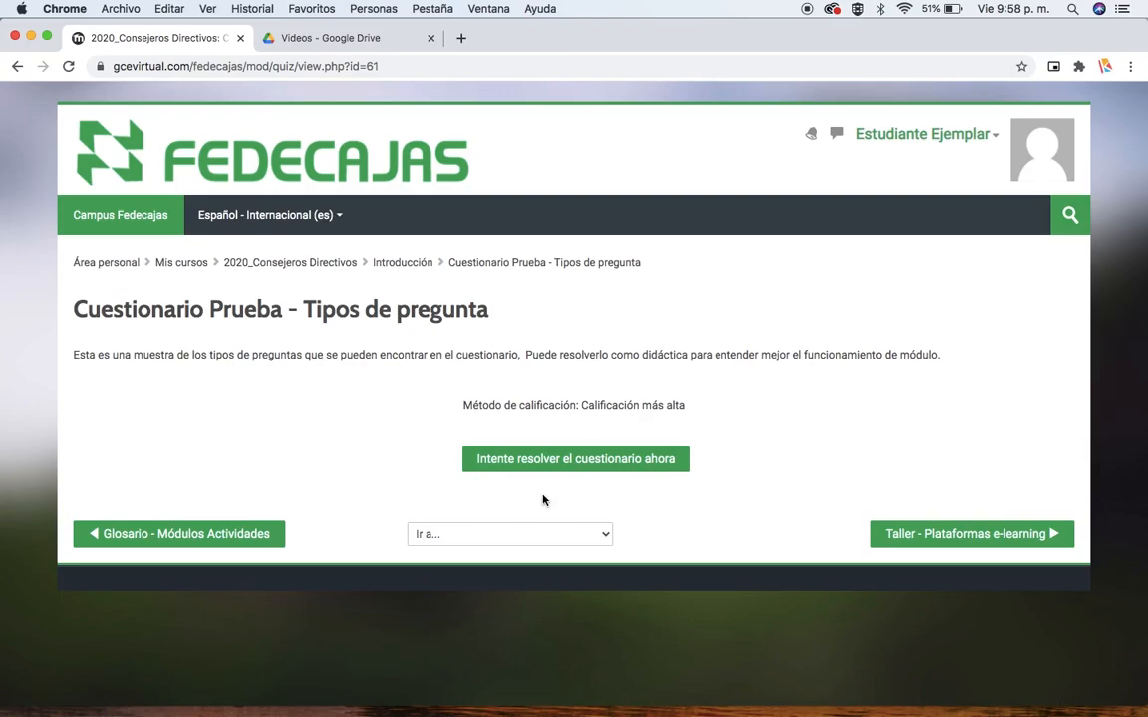
Step: Start the quiz attempt, answer question 1 with 11,1 and continue to the following question
left_click(575, 470)
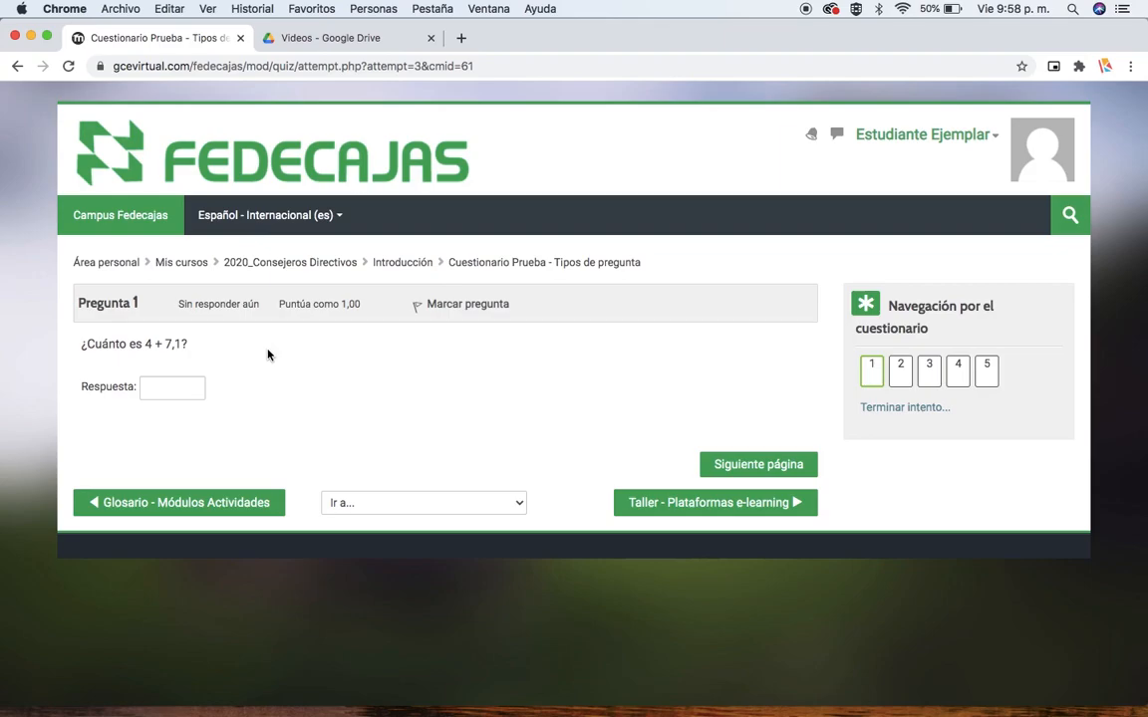
left_click(159, 387)
left_click(179, 386)
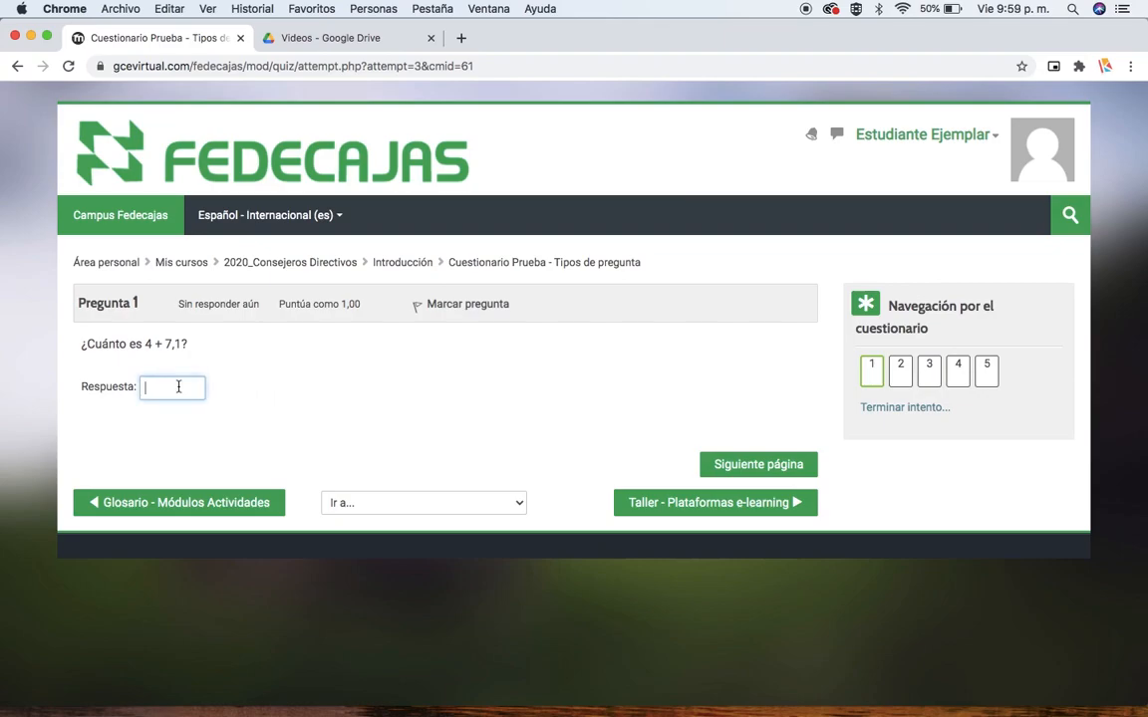
type("11,1")
left_click(752, 470)
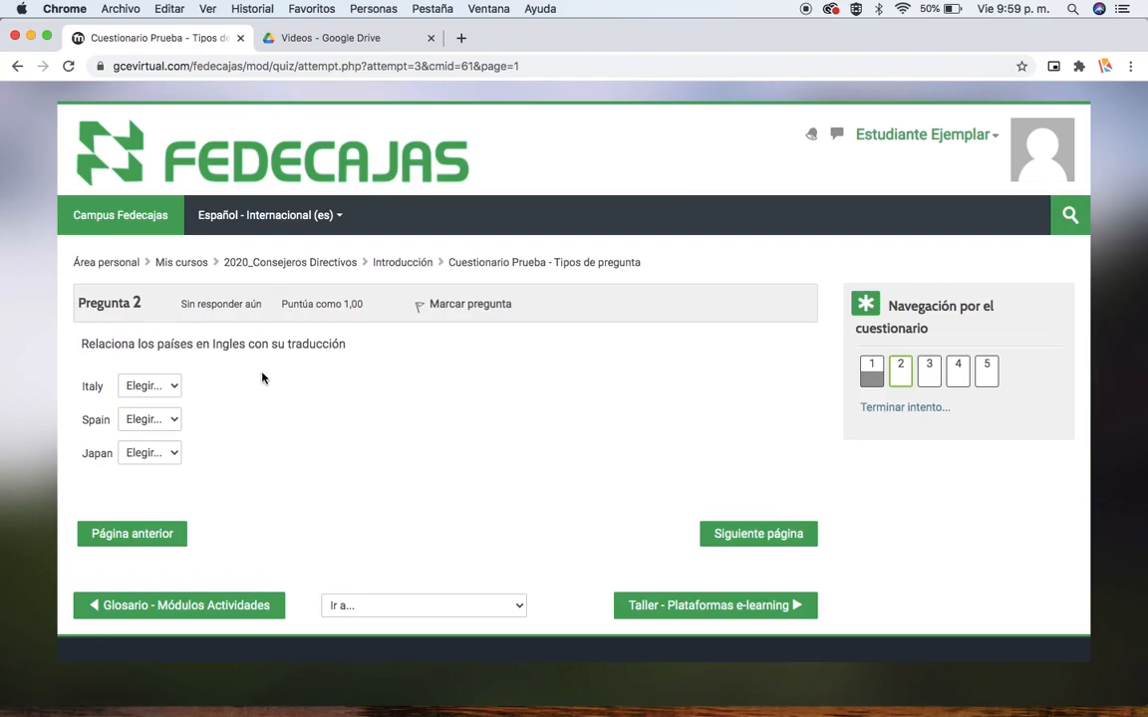
Step: In question 2, match Italy with Italia, Spain with España and Japan with Japón, and continue to question 3
left_click(159, 385)
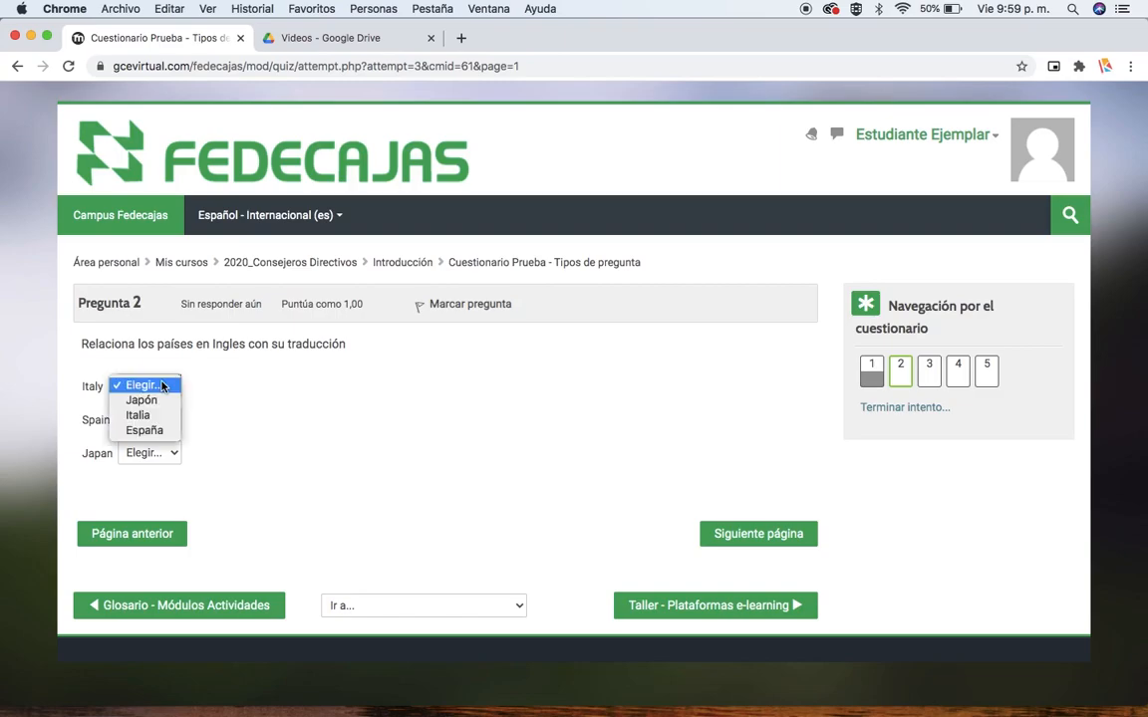
left_click(149, 414)
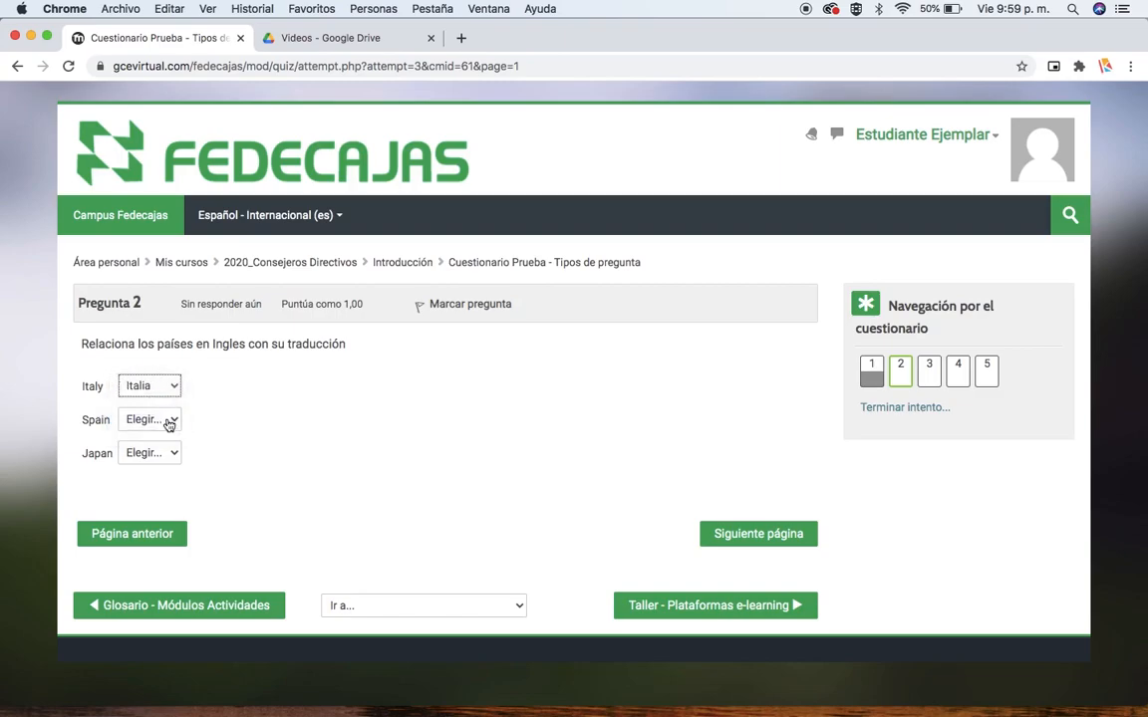
left_click(167, 420)
left_click(154, 464)
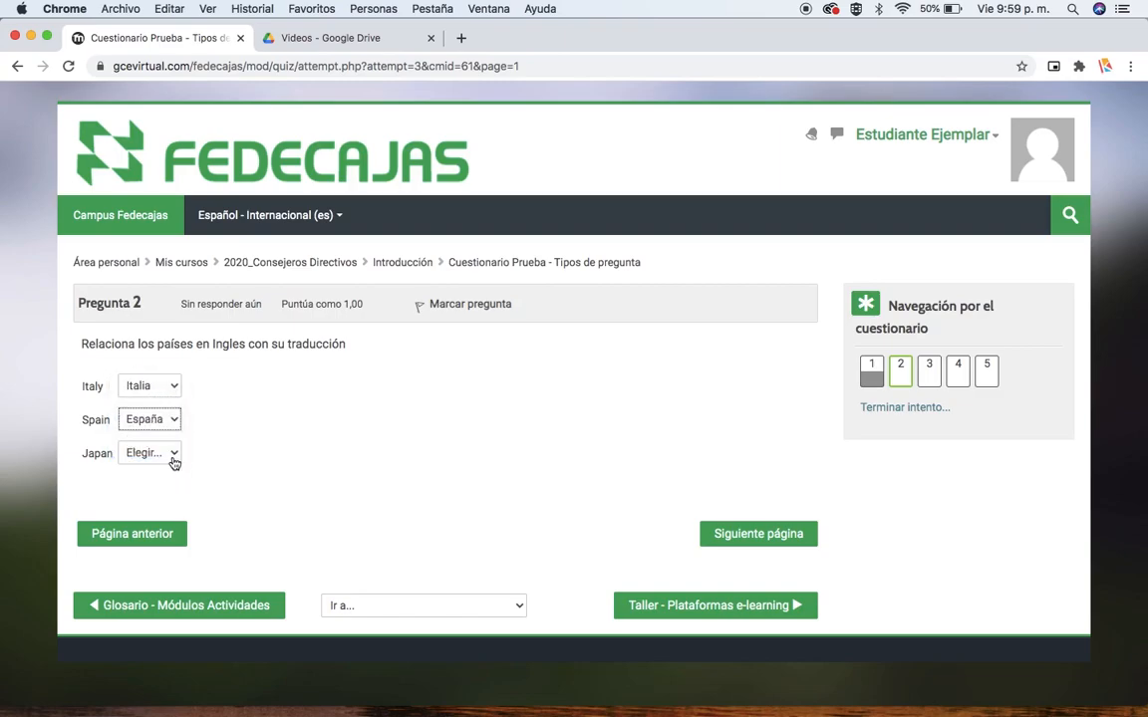
left_click(173, 458)
left_click(158, 468)
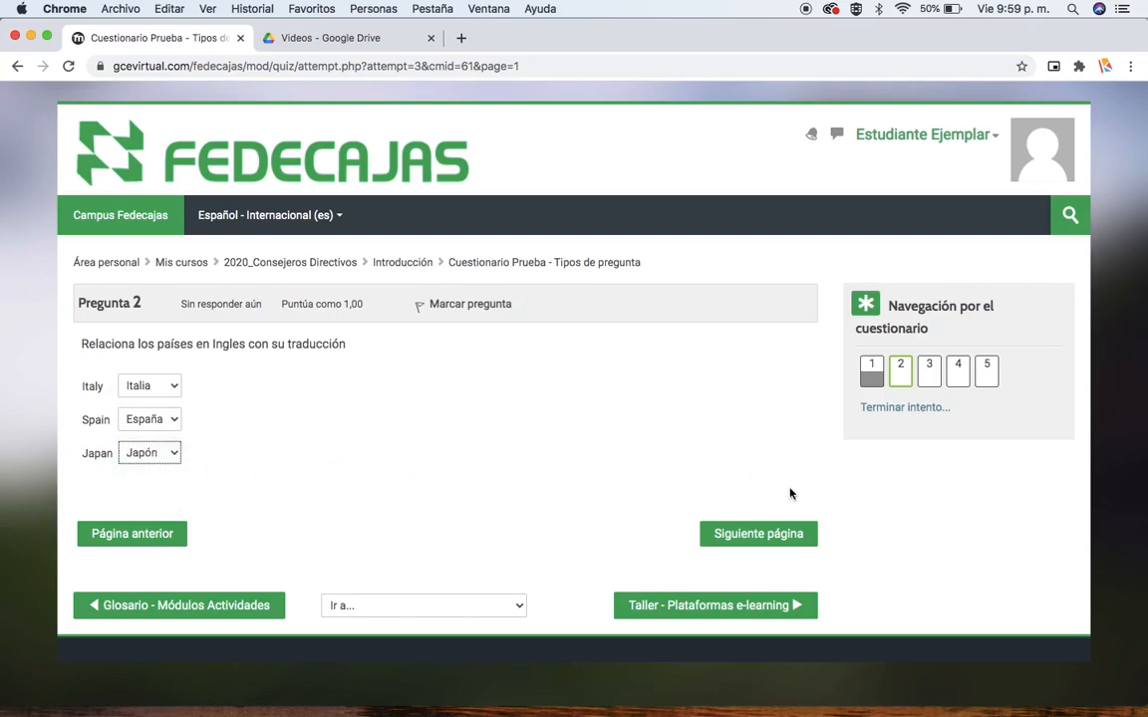
left_click(762, 533)
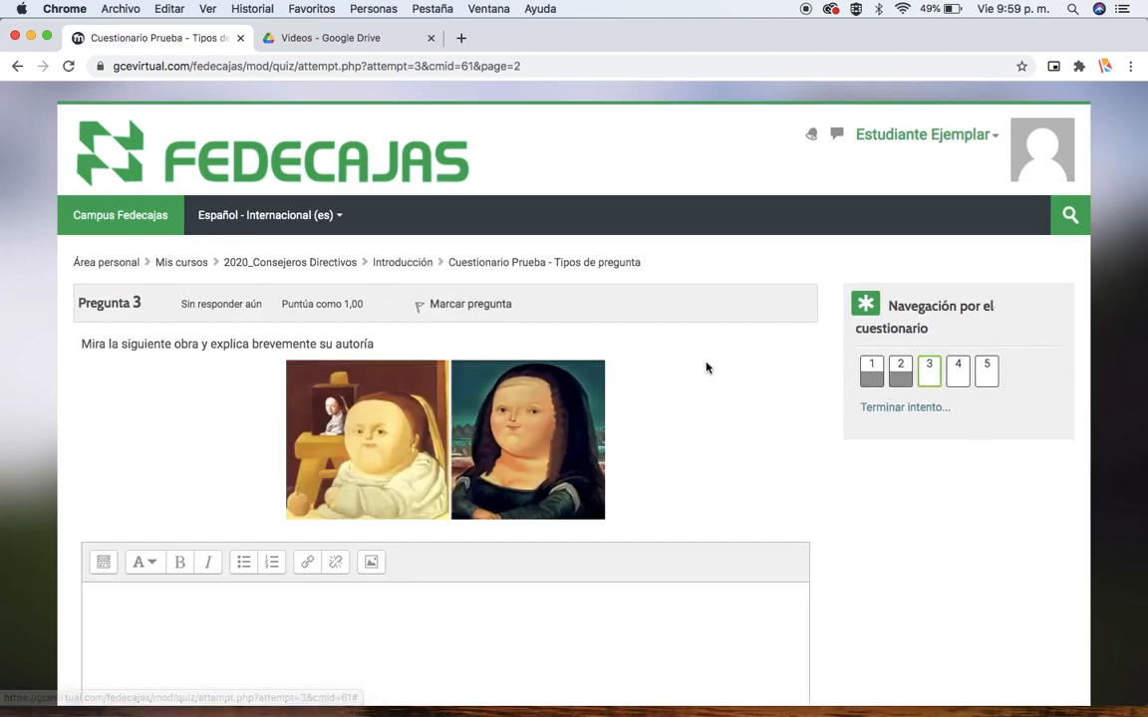
Step: Expand the answer editor's formatting options in question 3 and write "Pertenecer a Botero" as the answer
scroll(706, 368, "down", 4)
scroll(706, 368, "up", 3)
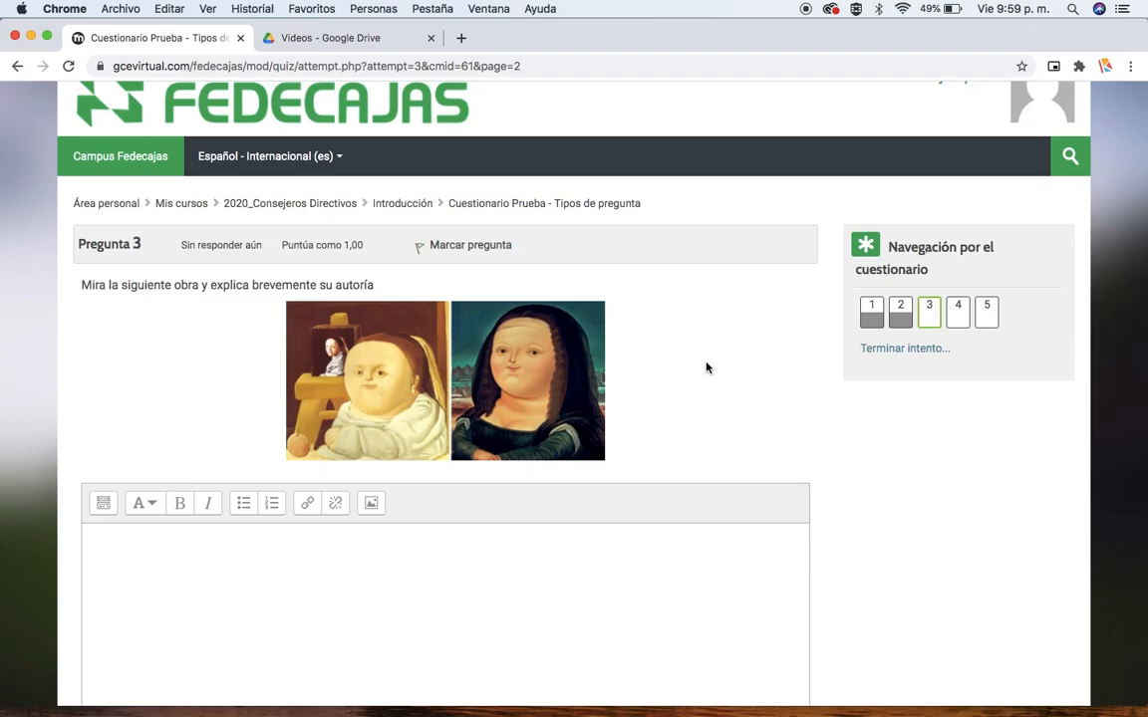
scroll(719, 371, "down", 2)
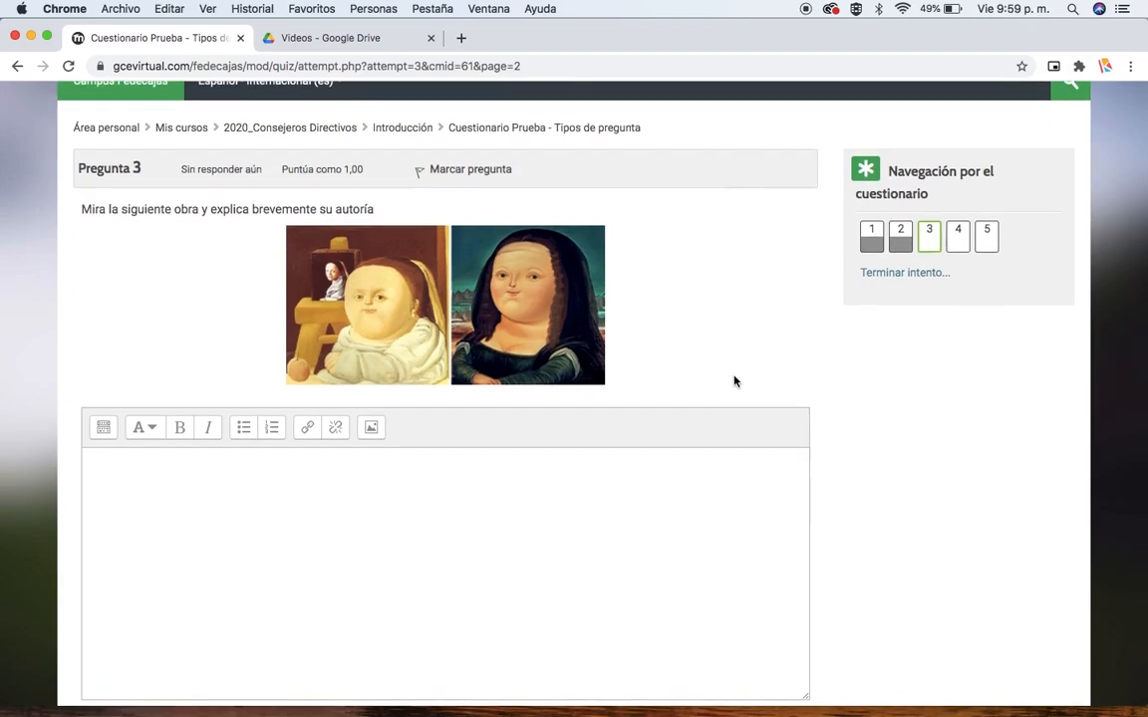
left_click(153, 453)
left_click(103, 429)
left_click(102, 429)
left_click(103, 429)
left_click(187, 510)
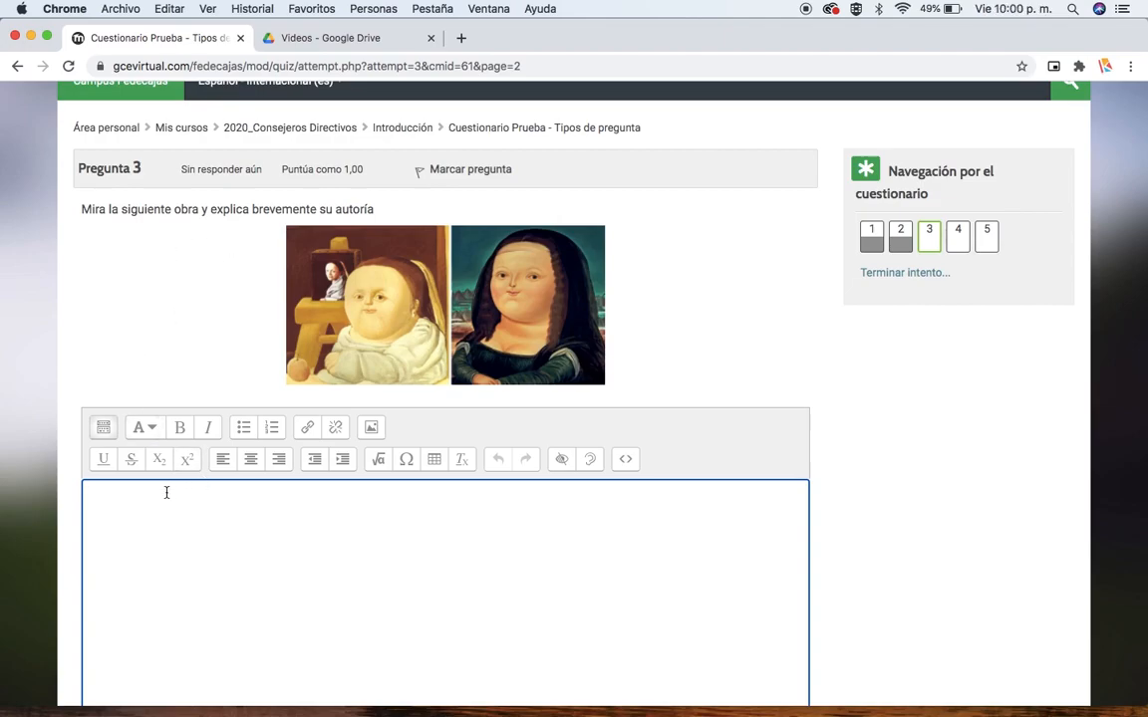
type("Pertenecer a Botero")
scroll(196, 342, "down", 2)
scroll(196, 342, "down", 1)
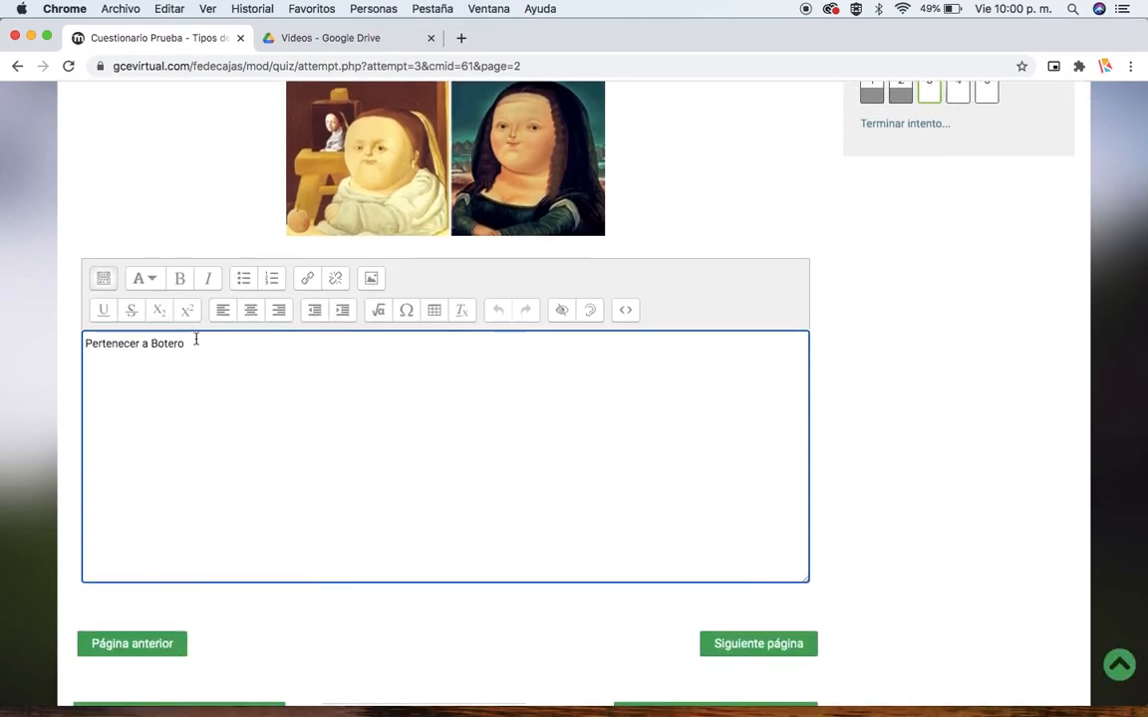
left_click(104, 281)
left_click(105, 282)
left_click(104, 281)
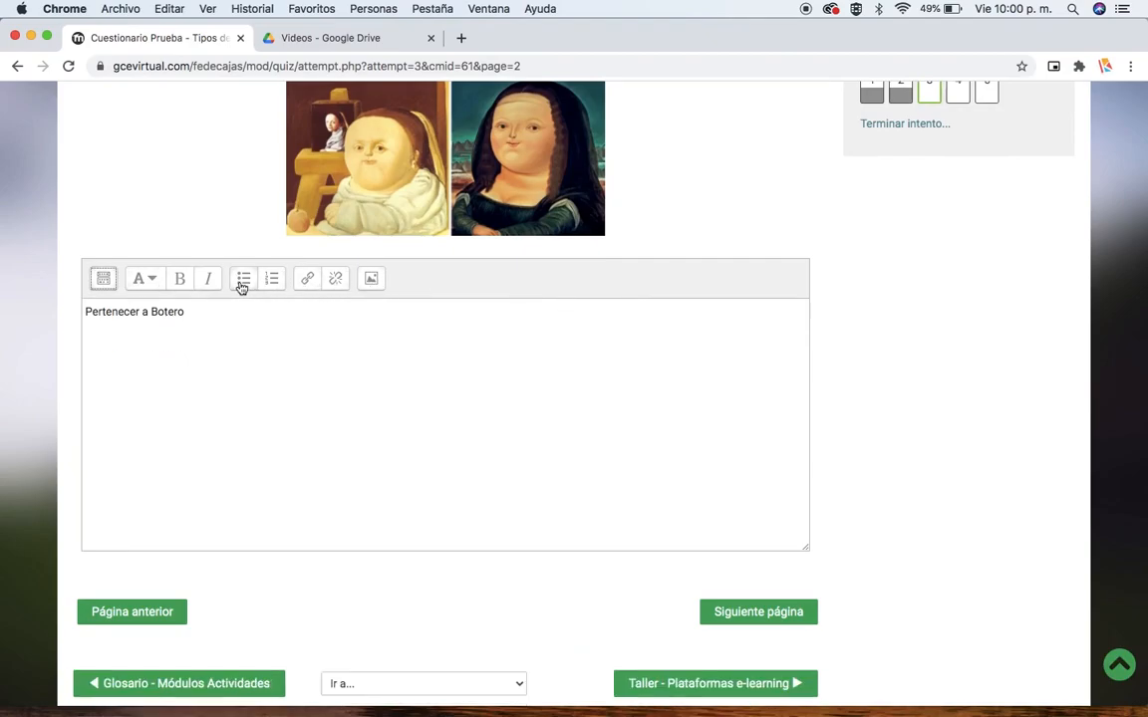
left_click(145, 278)
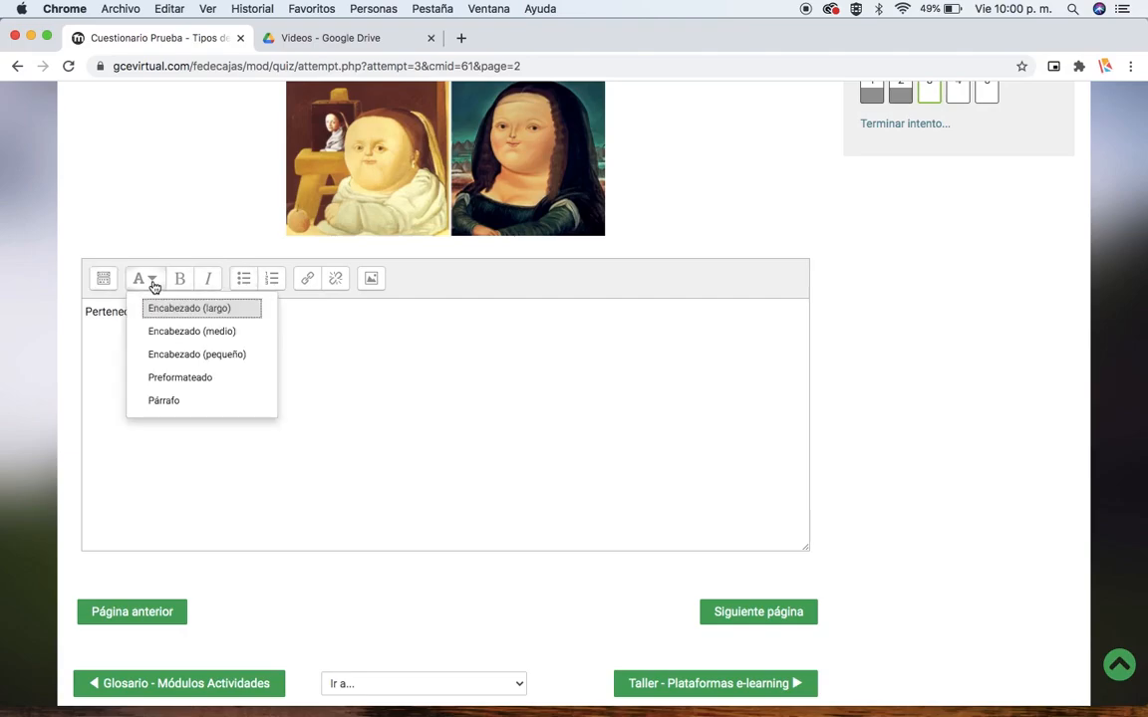
left_click(331, 346)
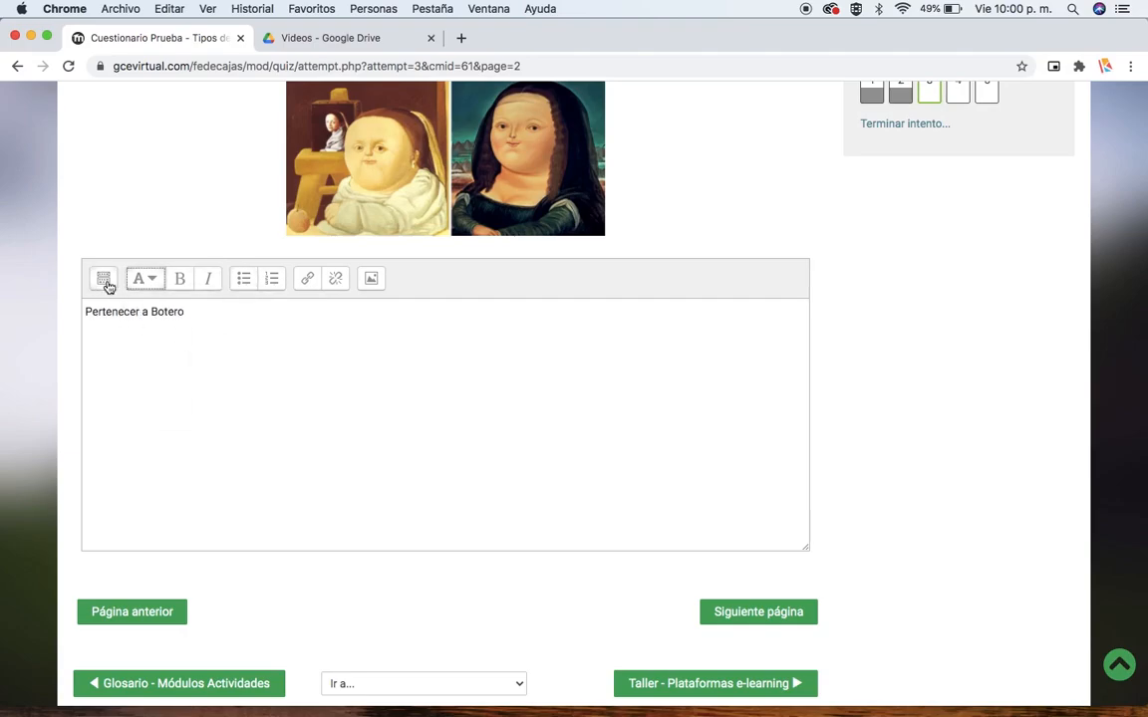
left_click(105, 282)
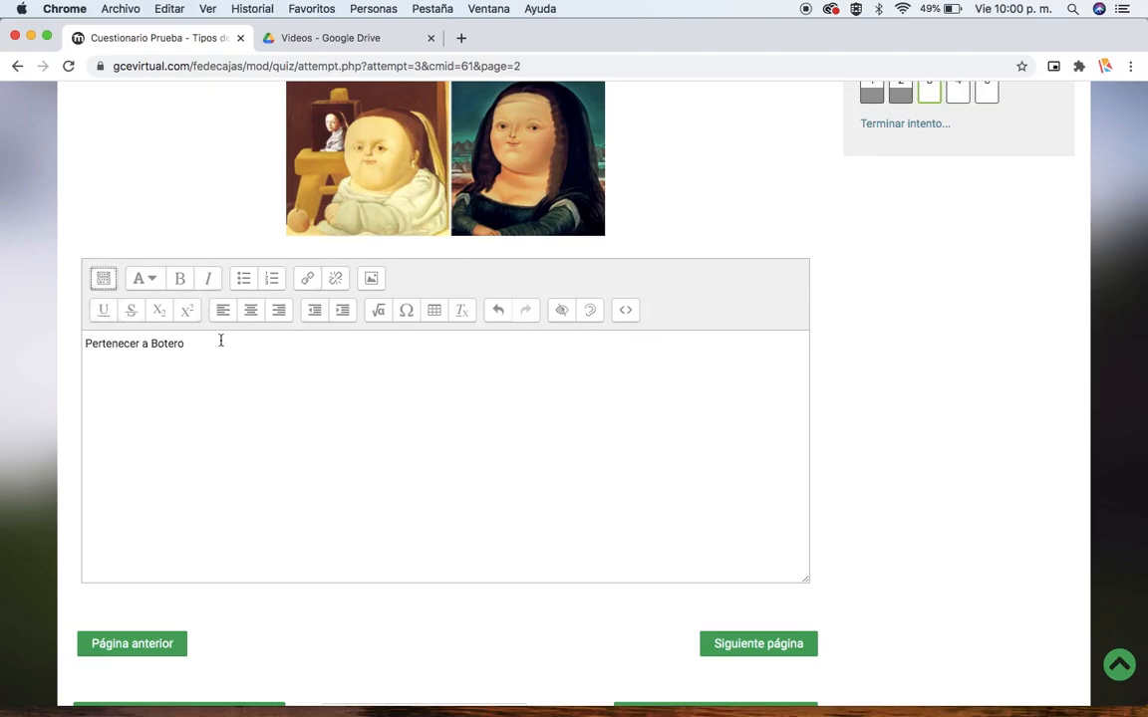
Step: Underline the word "Botero" in the answer and center the line
double_click(174, 346)
left_click(103, 310)
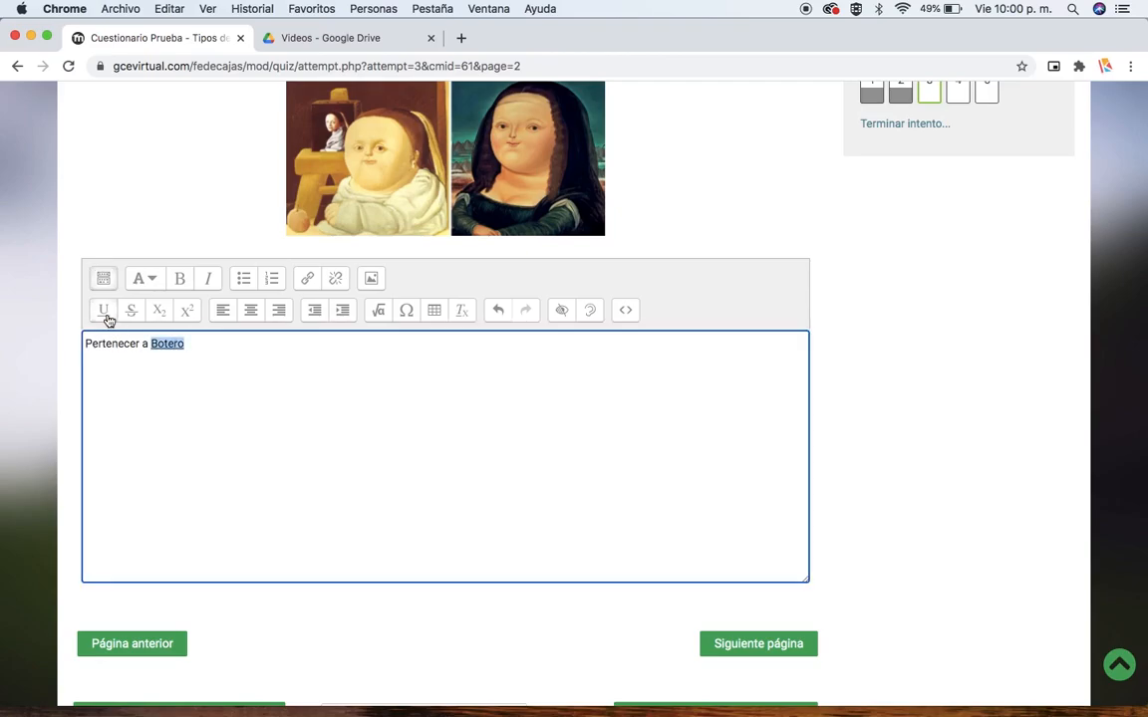
left_click(212, 351)
left_click(251, 311)
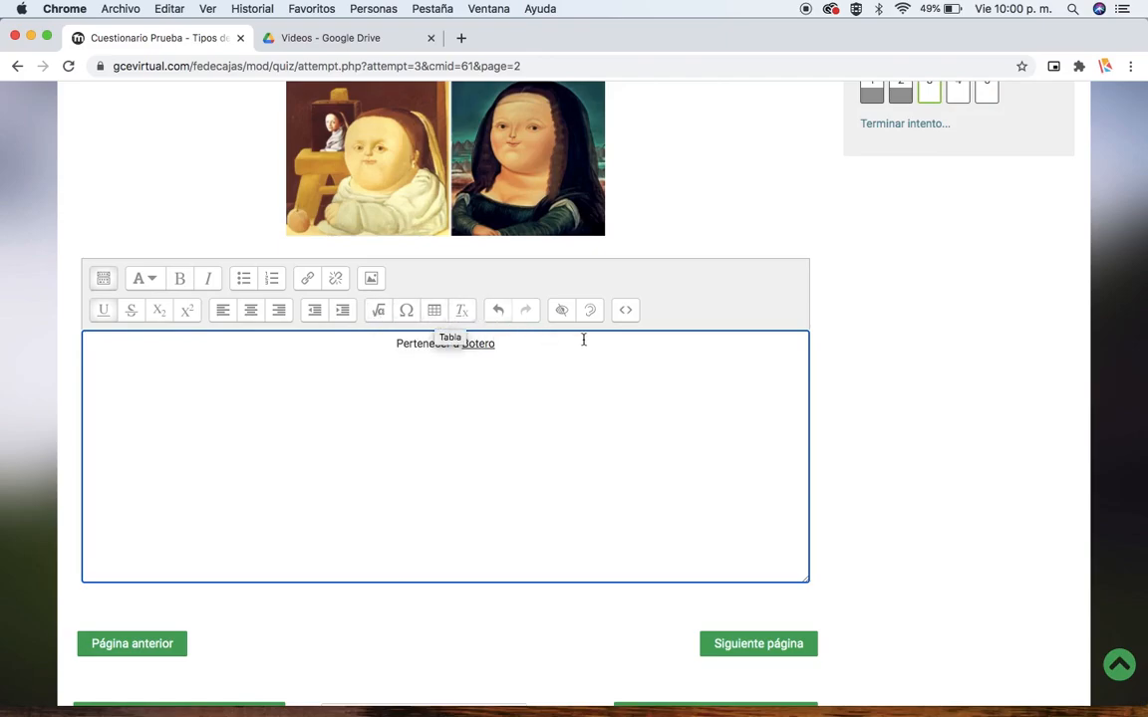
left_click(370, 280)
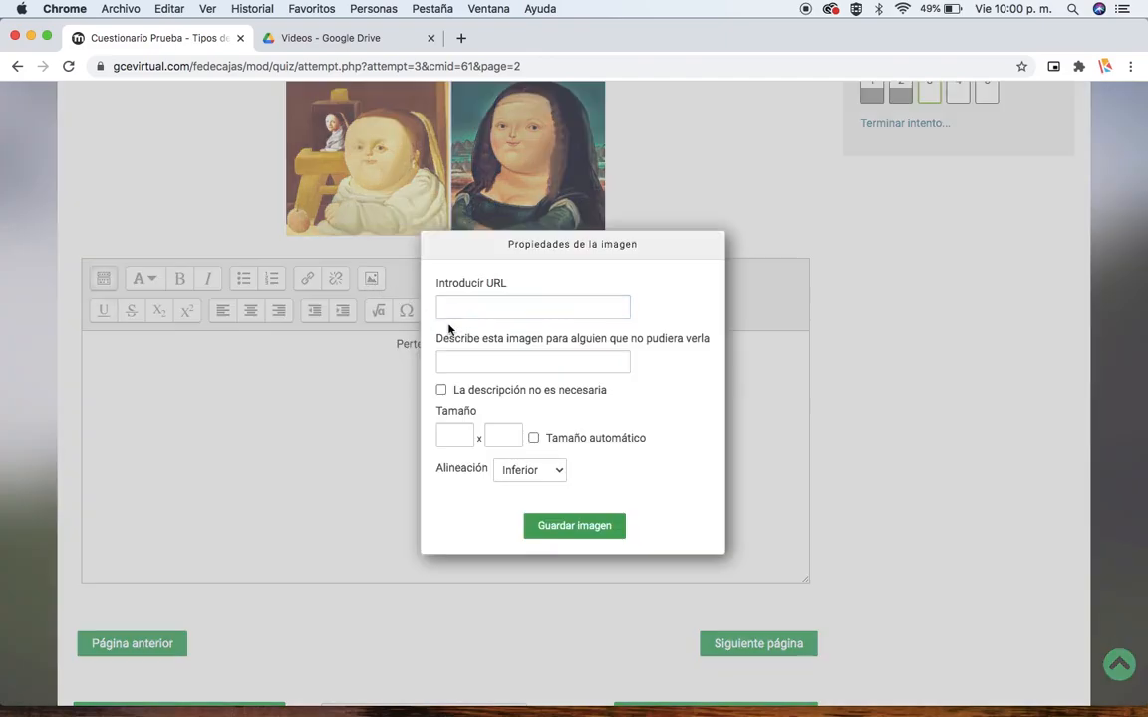
left_click(474, 305)
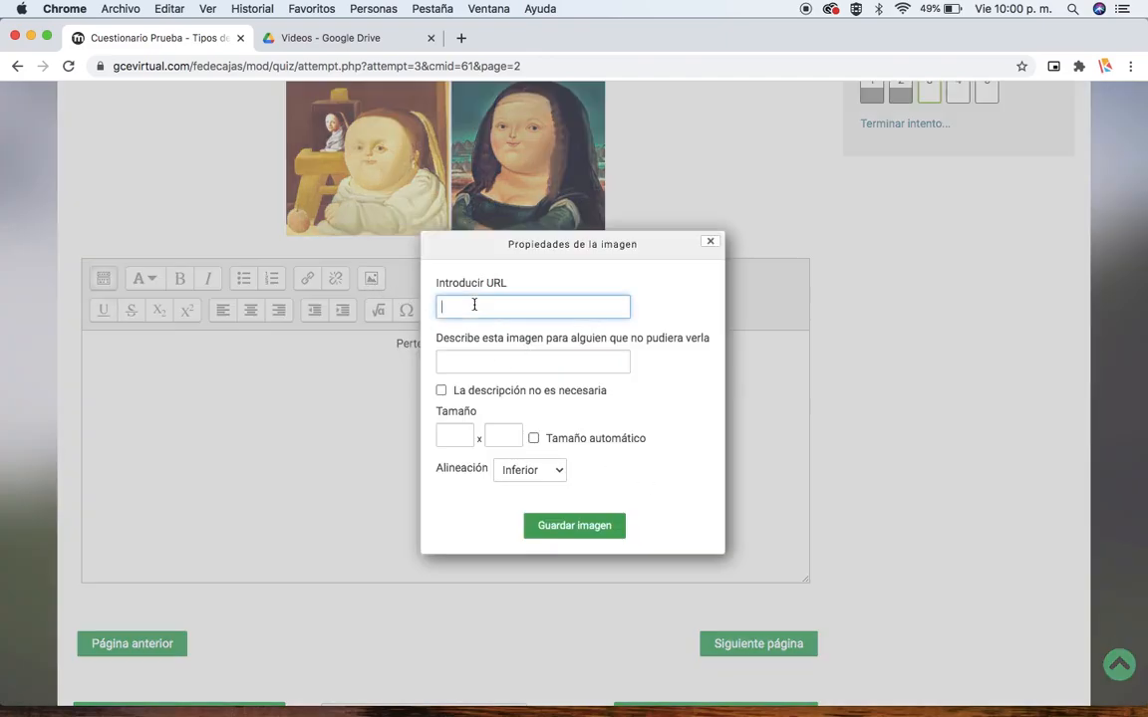
left_click(710, 241)
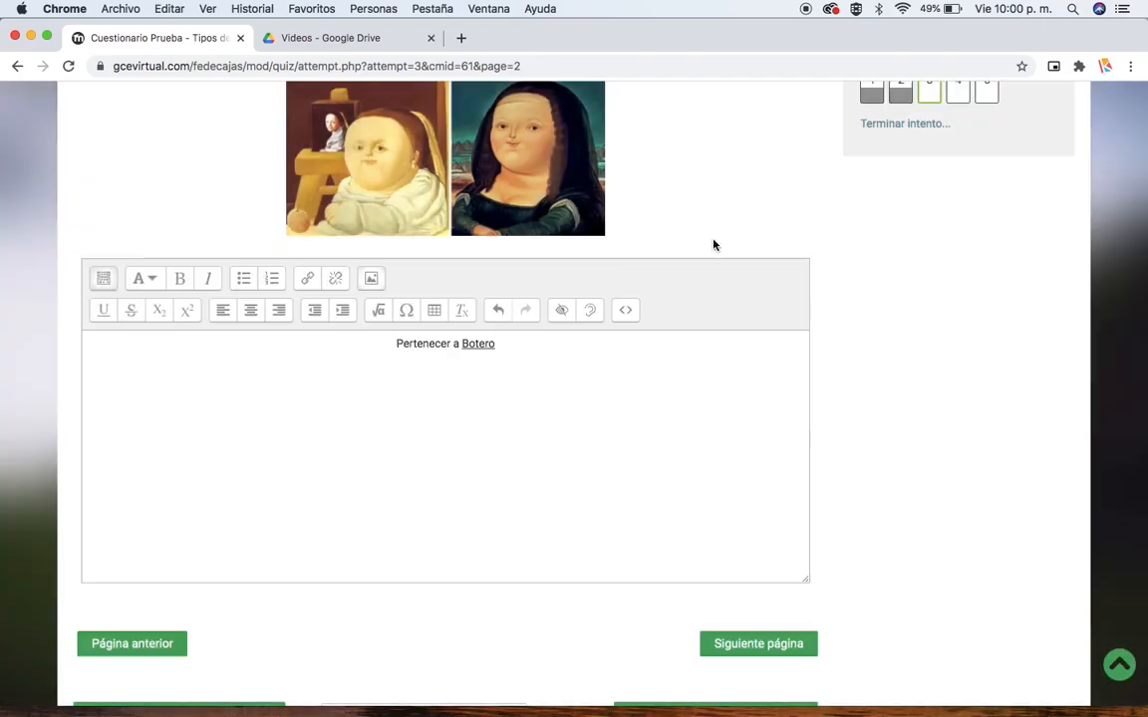
Step: Search Google for "botero" in a new browser tab and show the image results, dismissing the location request
left_click(461, 38)
type("car")
key("BackSpace")
key("BackSpace")
key("BackSpace")
key("BackSpace")
type("botero")
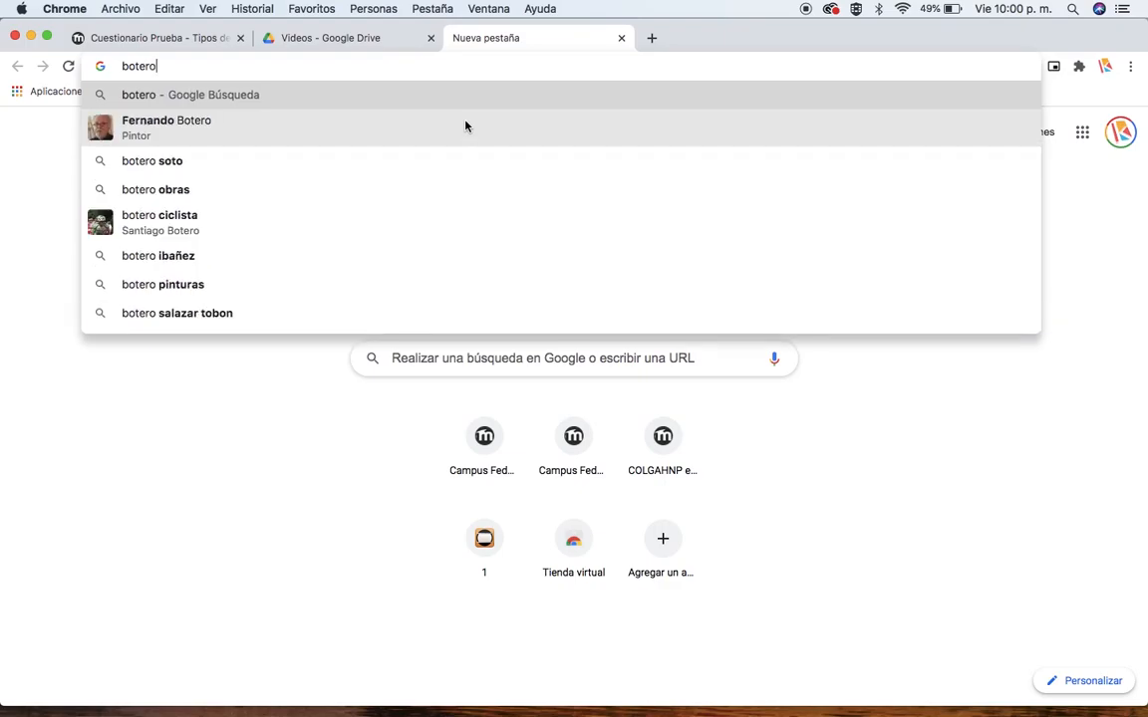
key("Return")
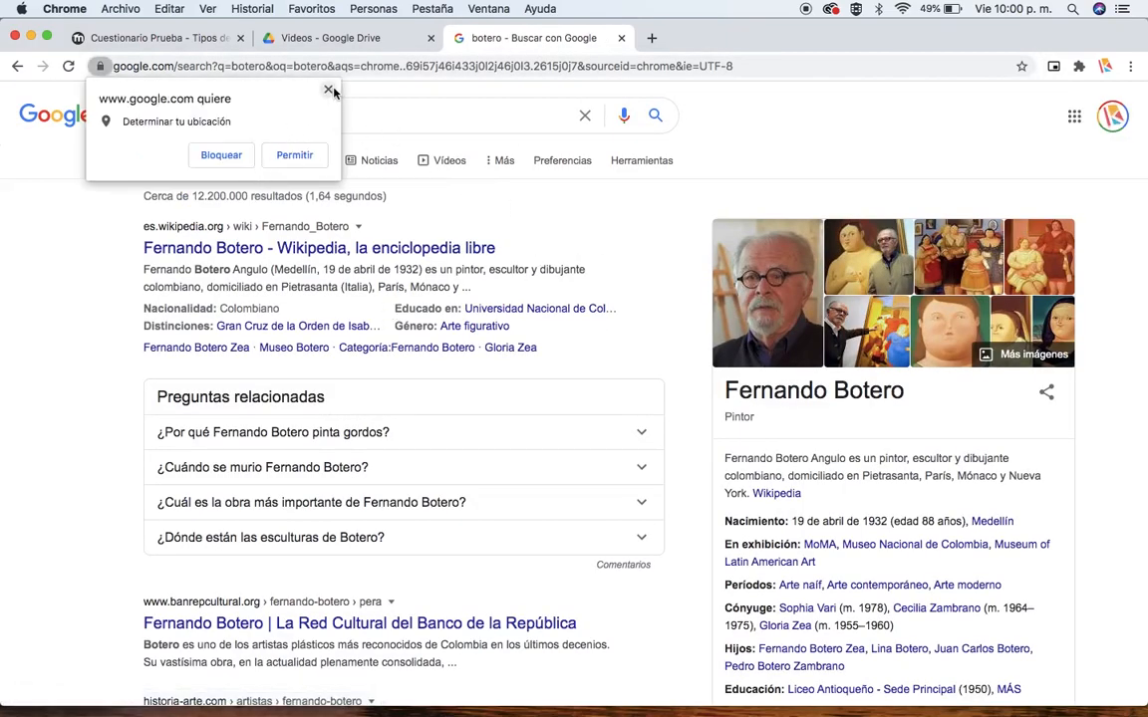
left_click(329, 91)
left_click(228, 161)
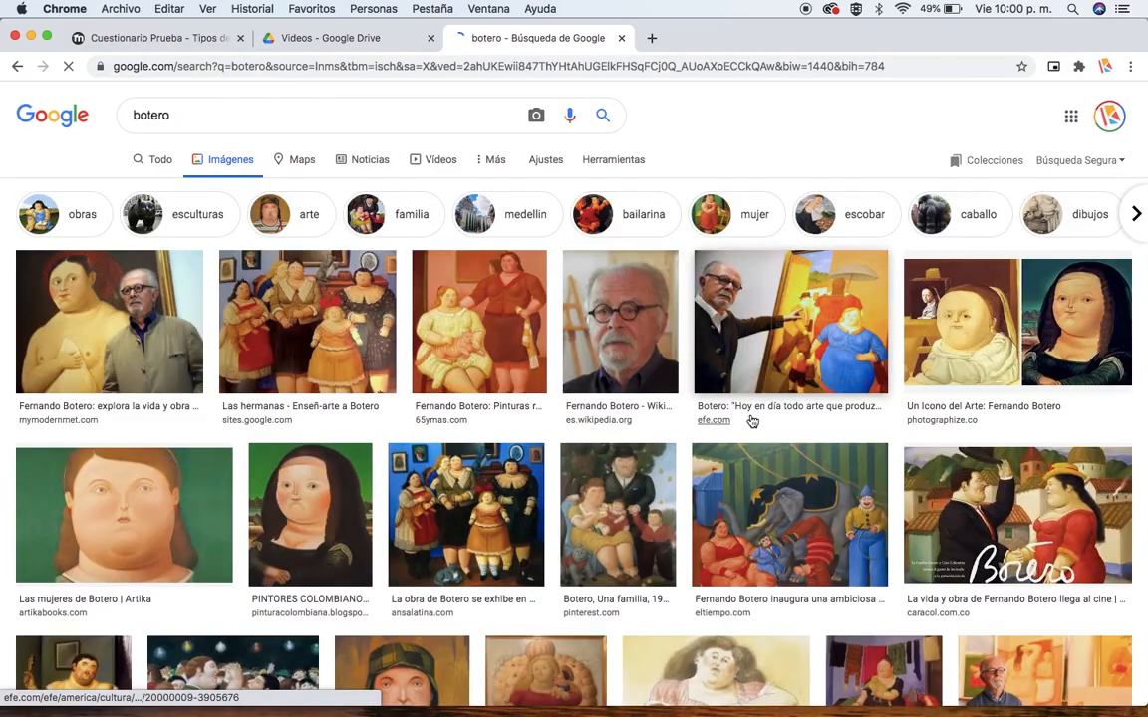
Step: Copy the image address of the efe.com photo of the painter pointing at a painting
left_click(769, 303)
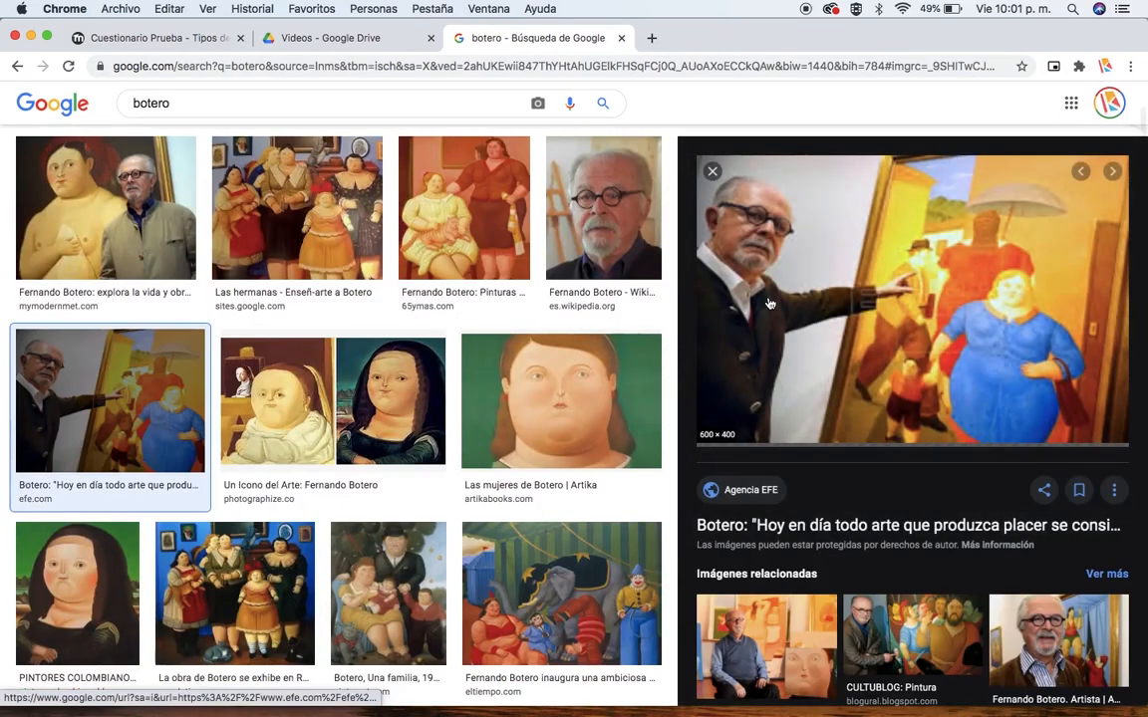
right_click(852, 301)
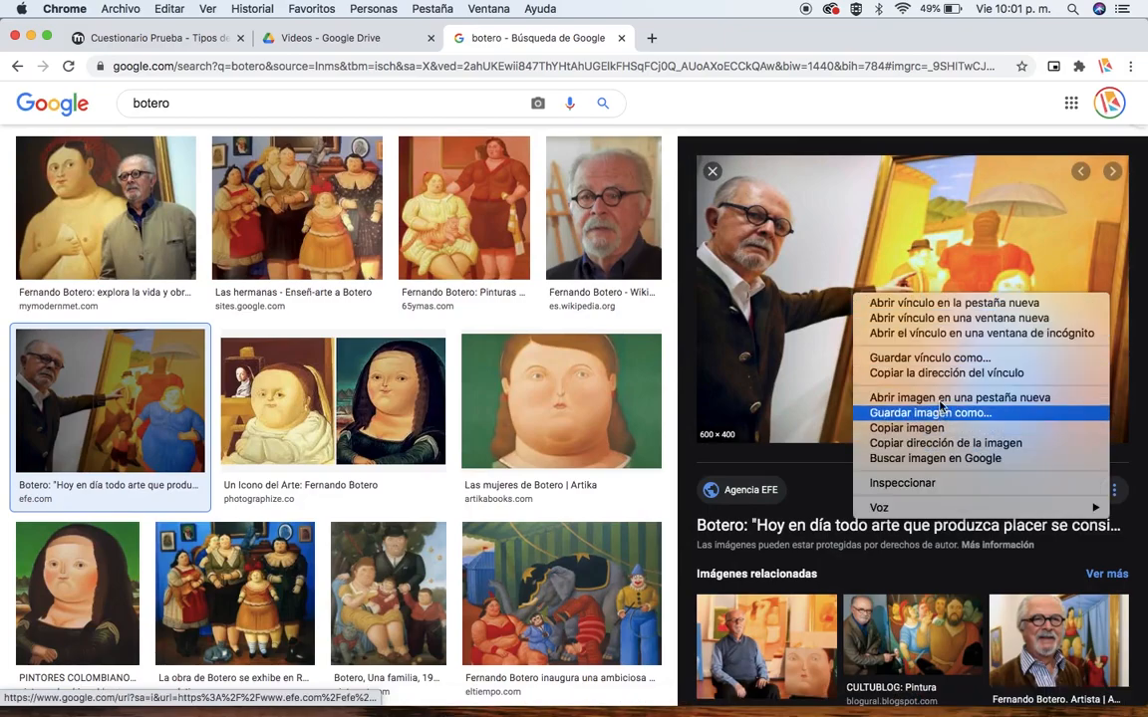
left_click(949, 443)
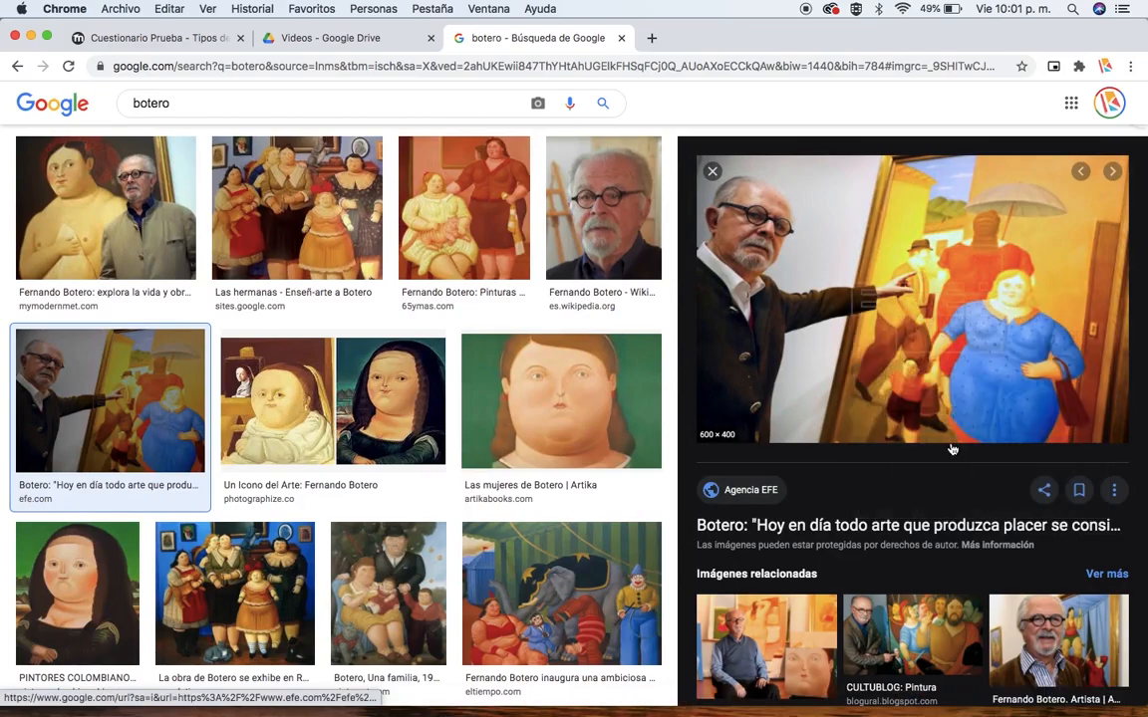
Step: Back in the quiz, add an image to the question 3 answer using the copied address and the description "botero"
left_click(174, 38)
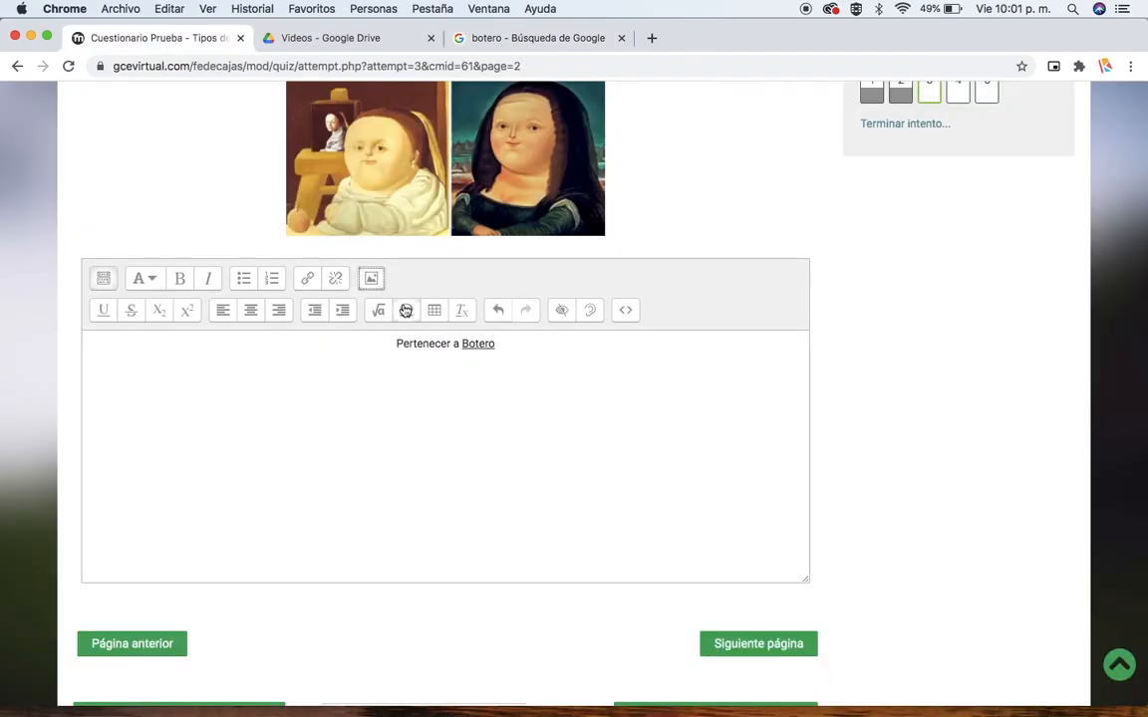
left_click(370, 279)
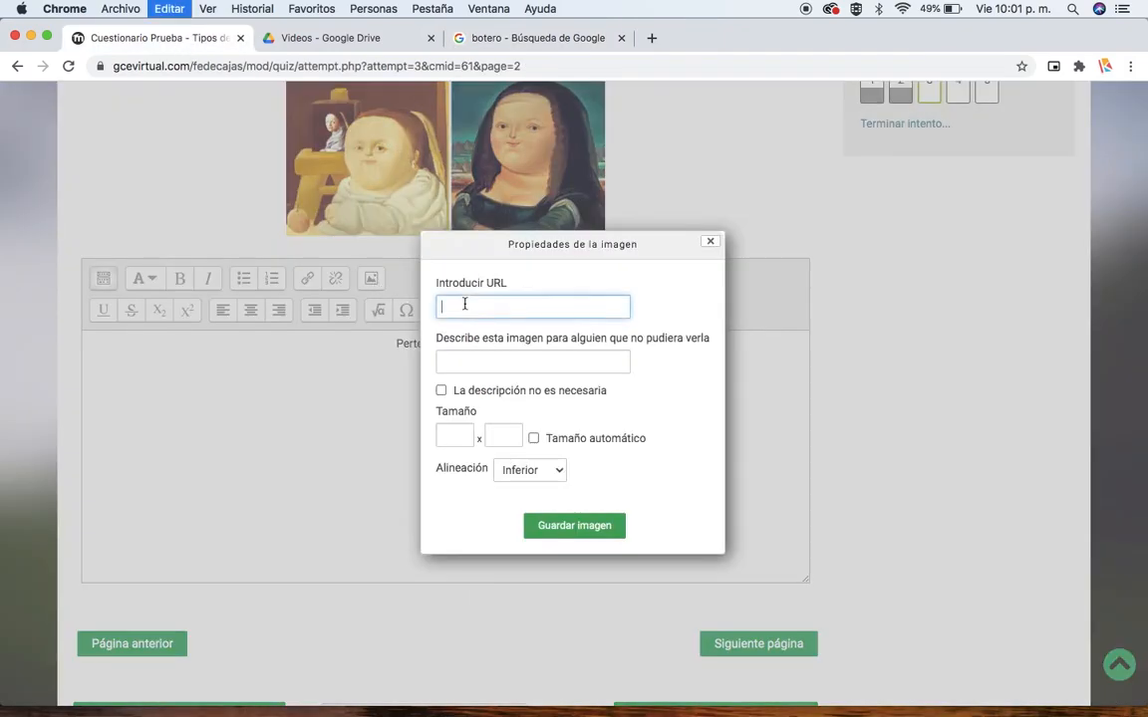
key("ctrl+v")
left_click(538, 365)
type("botero")
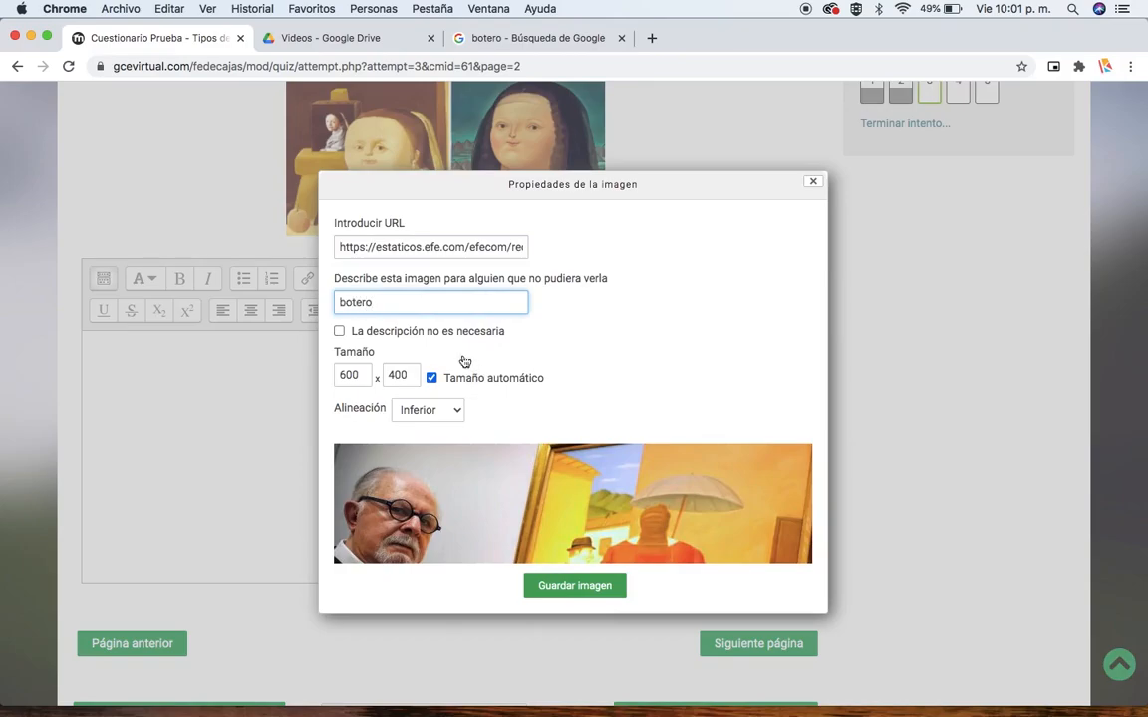
Step: Set the image width to 300 with automatic sizing and insert it on its own line below the answer text
double_click(355, 374)
type("300")
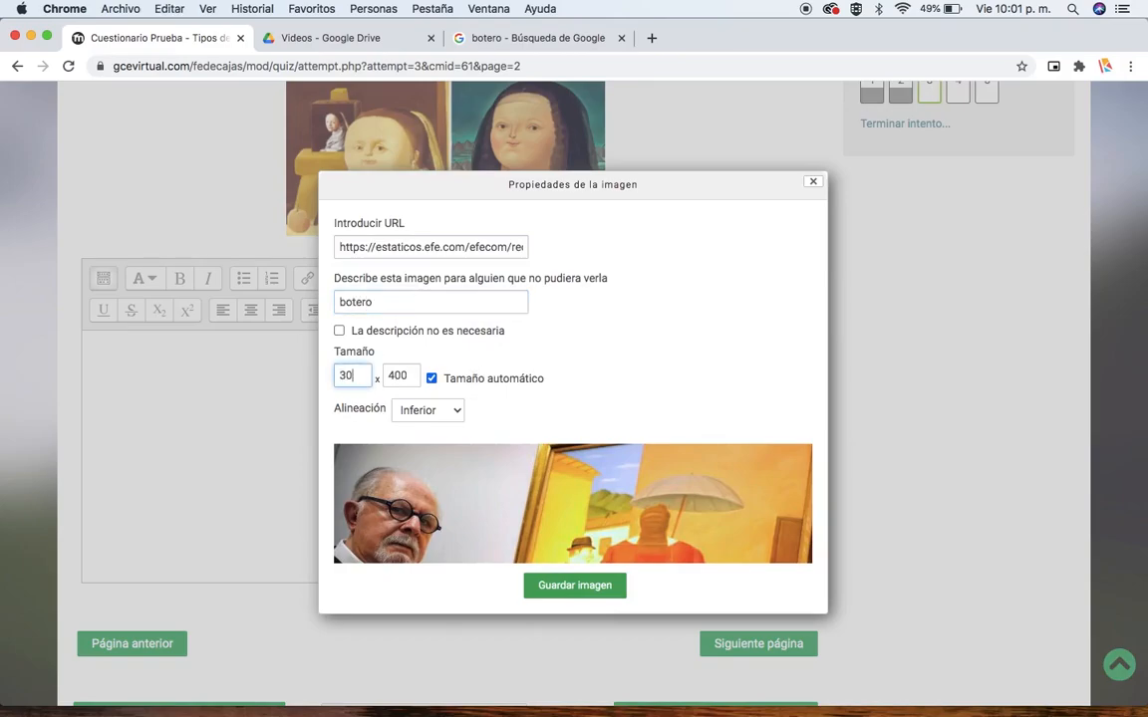
key("Tab")
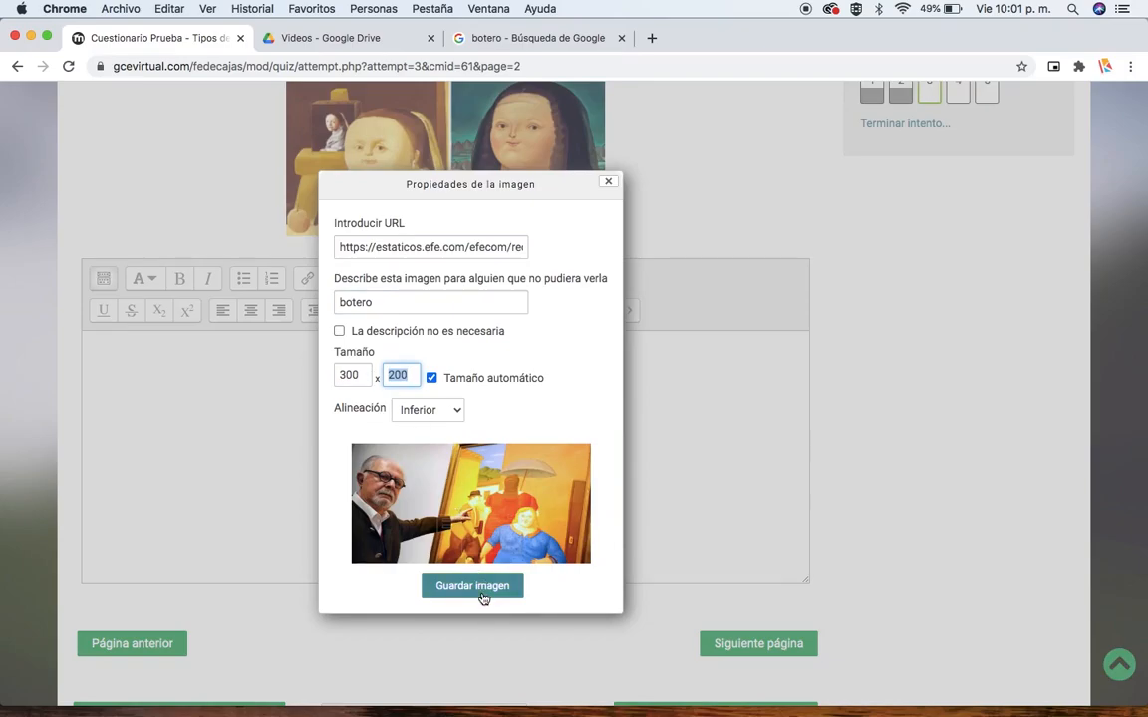
left_click(481, 590)
left_click(372, 486)
key("Return")
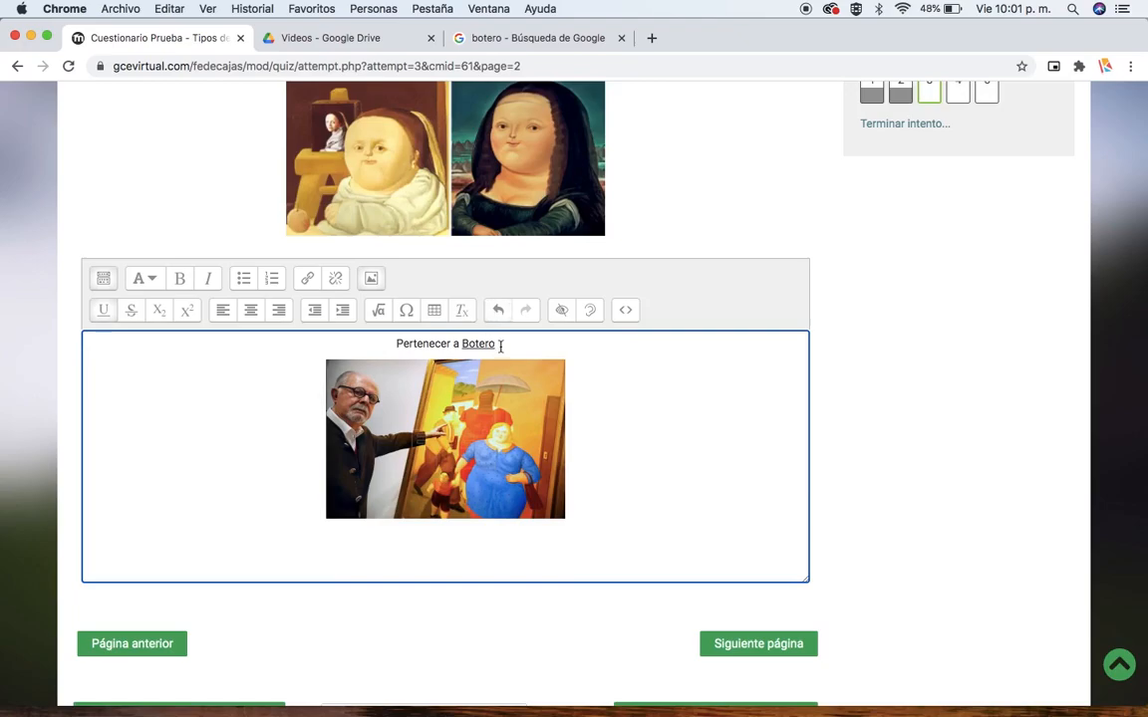
Step: Continue to question 4 and choose Pablo Picasso as the author of the artwork
scroll(839, 532, "down", 2)
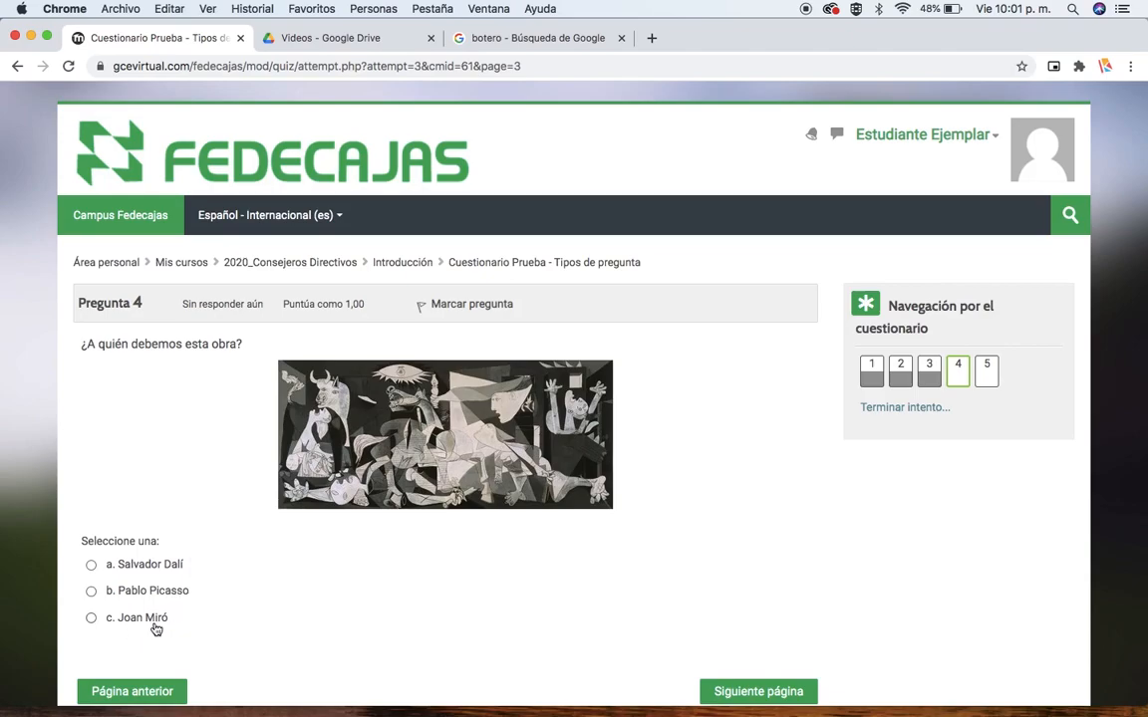
left_click(91, 590)
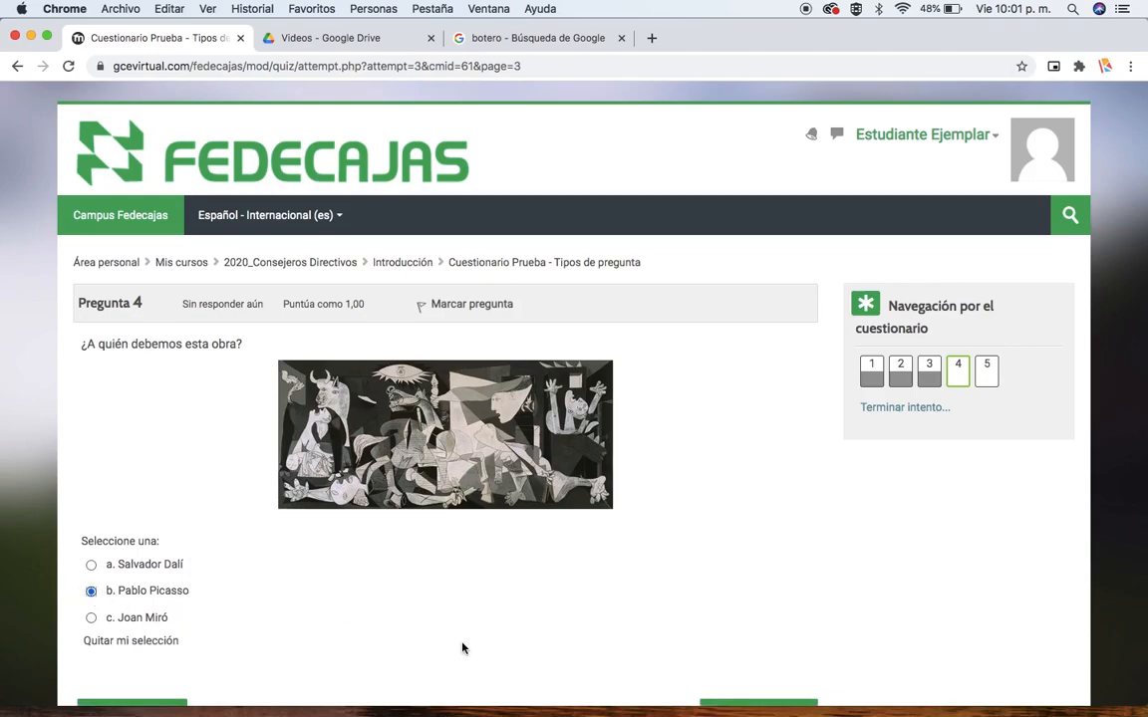
Step: Continue to question 5 and fill the sentence's gaps in order with the words prueba, preguntas and arrastrar
scroll(462, 649, "down", 3)
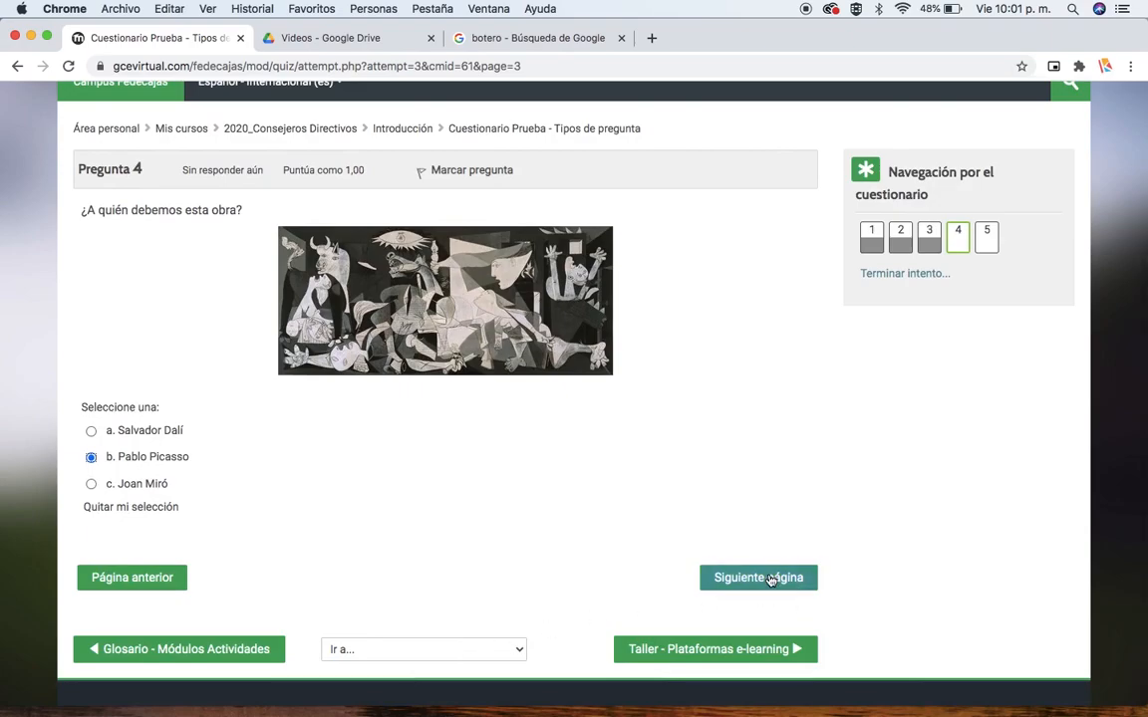
left_click(770, 581)
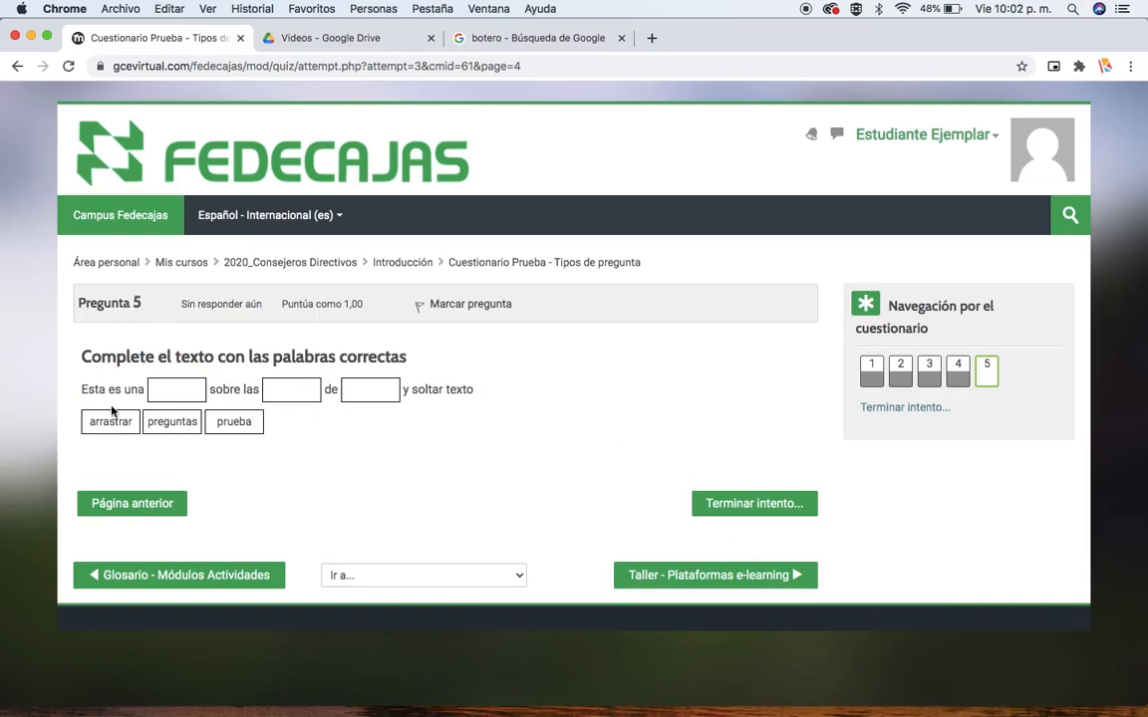
left_click_drag(227, 422, 277, 396)
left_click_drag(108, 422, 370, 391)
Step: Finish the quiz attempt and submit all answers, confirming the submission
left_click(765, 507)
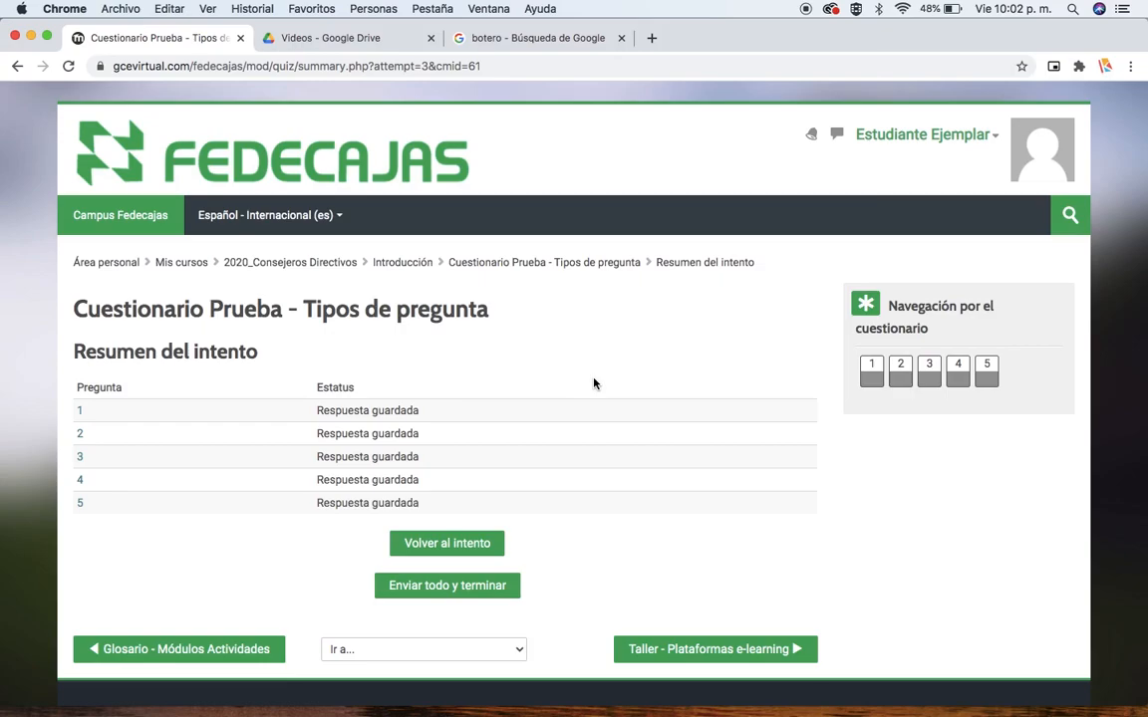
left_click(474, 600)
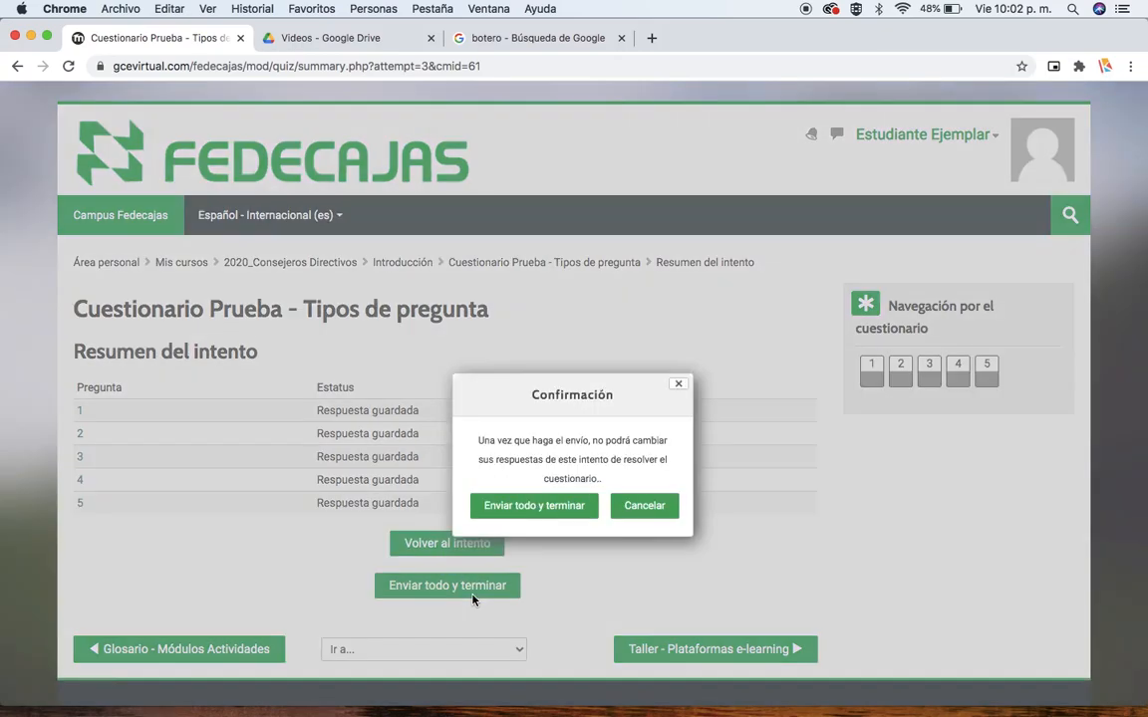
left_click(539, 508)
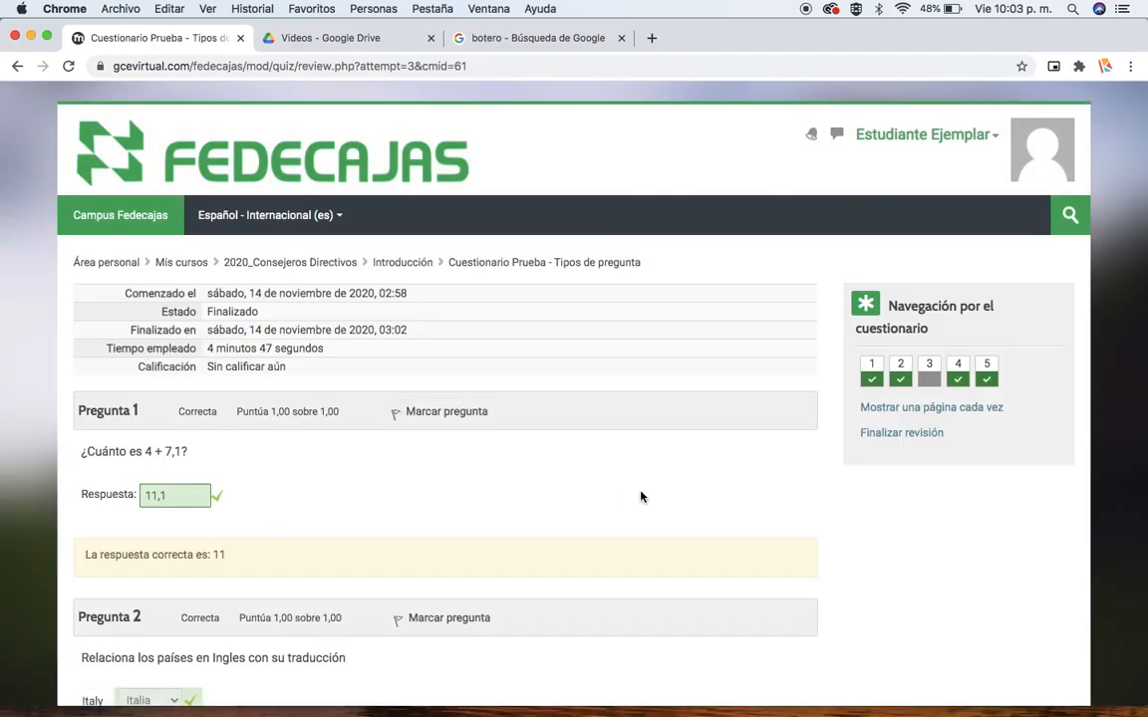
Step: Review the submitted attempt, checking the marks and correct-answer feedback for questions 1 to 5
scroll(640, 496, "down", 3)
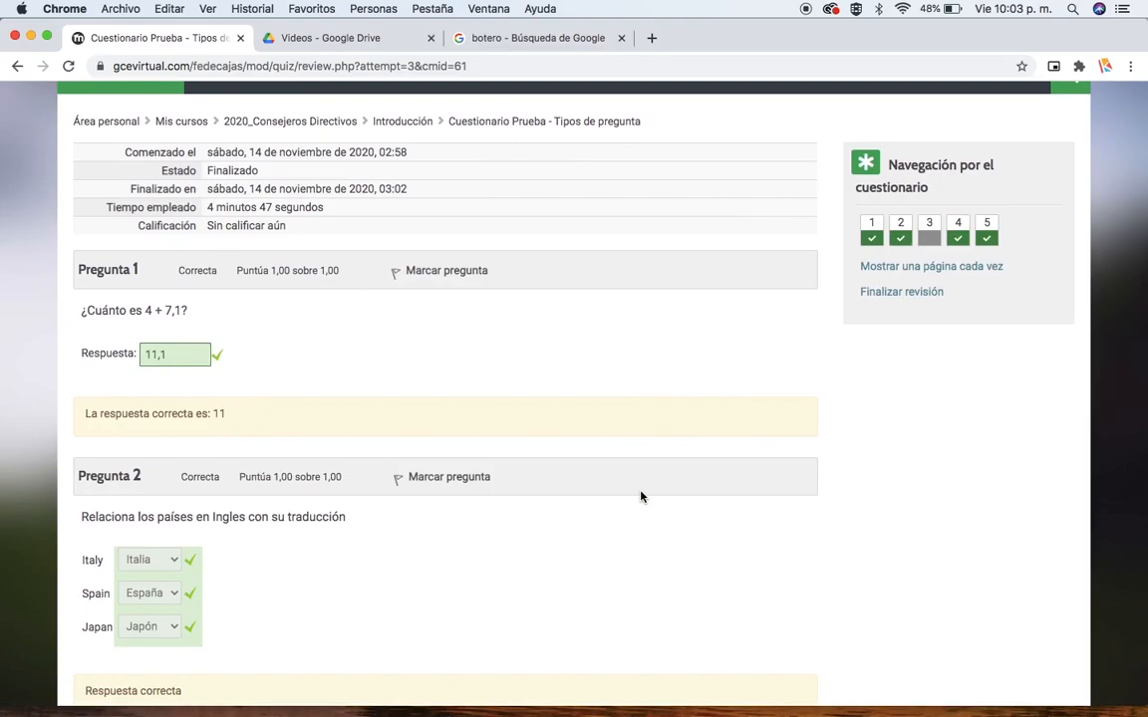
scroll(640, 496, "down", 1)
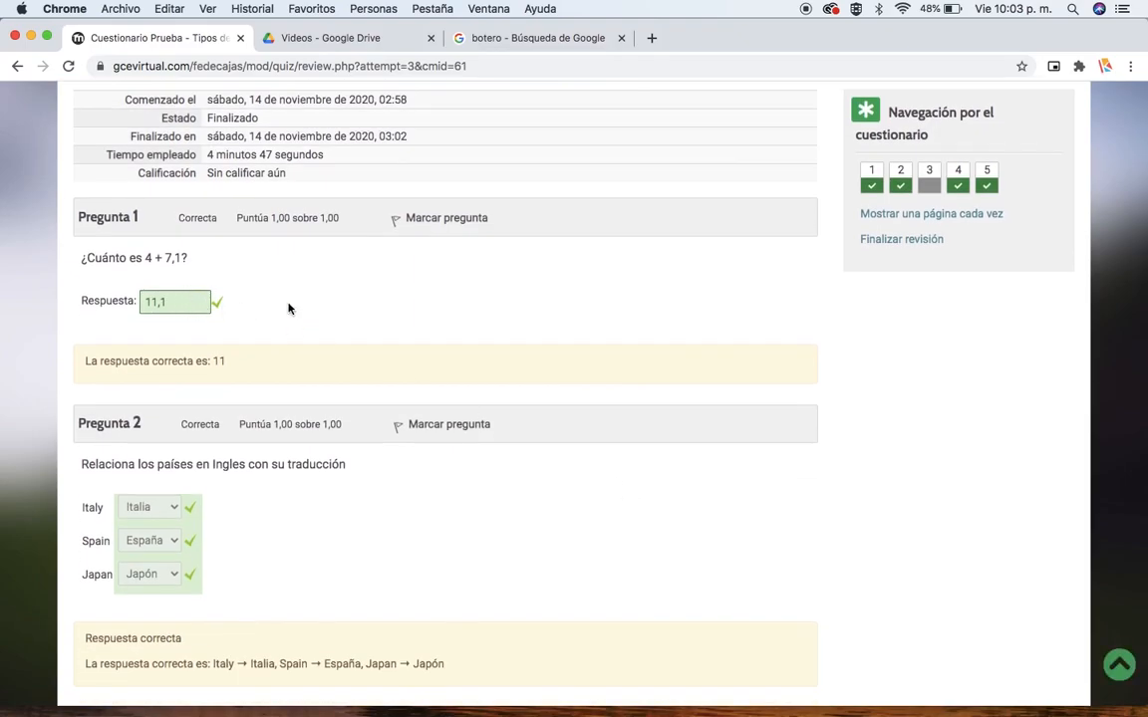
scroll(289, 308, "down", 10)
scroll(288, 309, "down", 5)
scroll(498, 304, "up", 5)
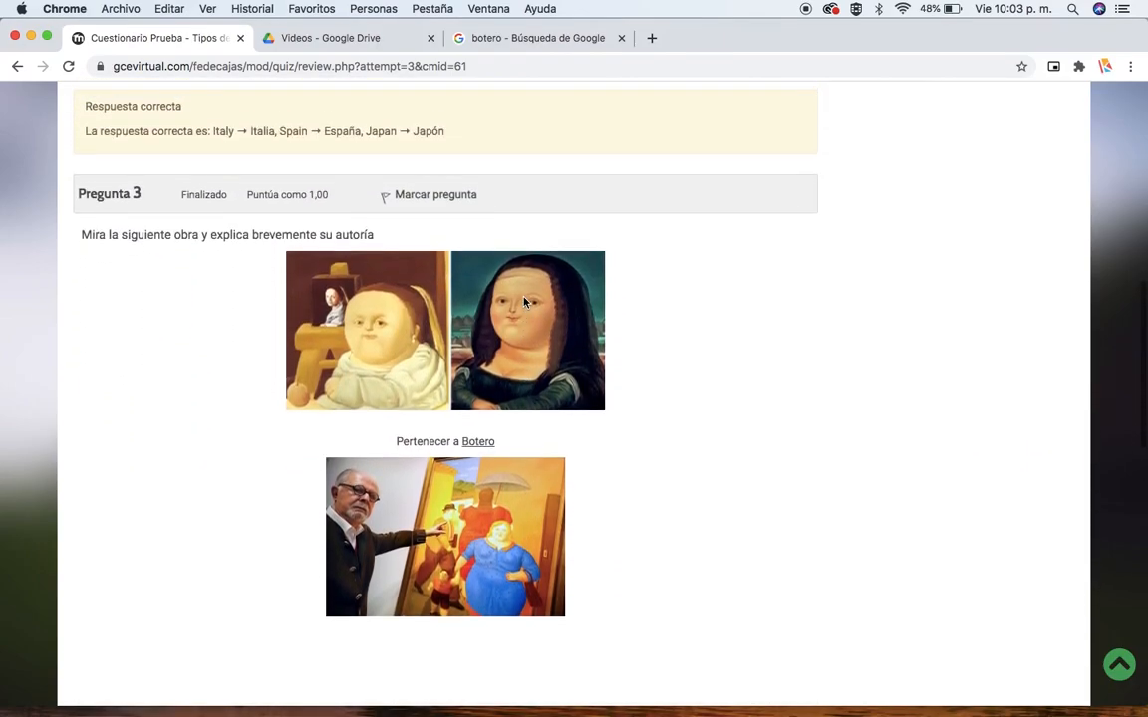
scroll(525, 301, "up", 2)
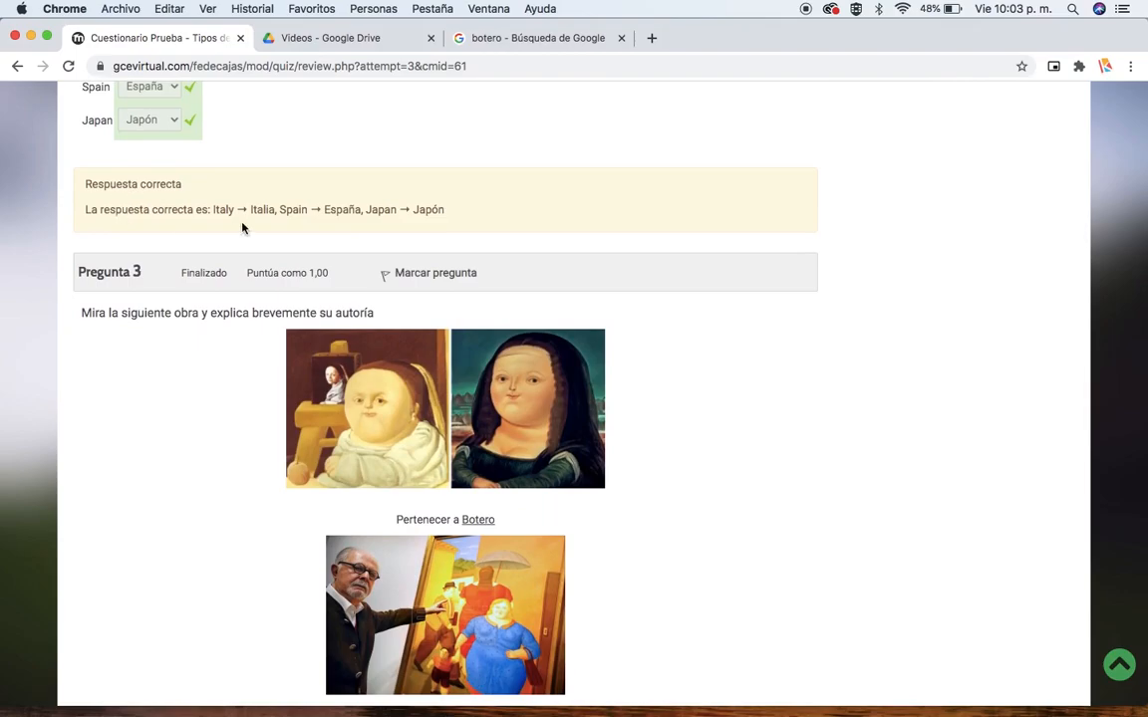
scroll(535, 272, "up", 3)
scroll(535, 273, "down", 5)
scroll(534, 273, "down", 3)
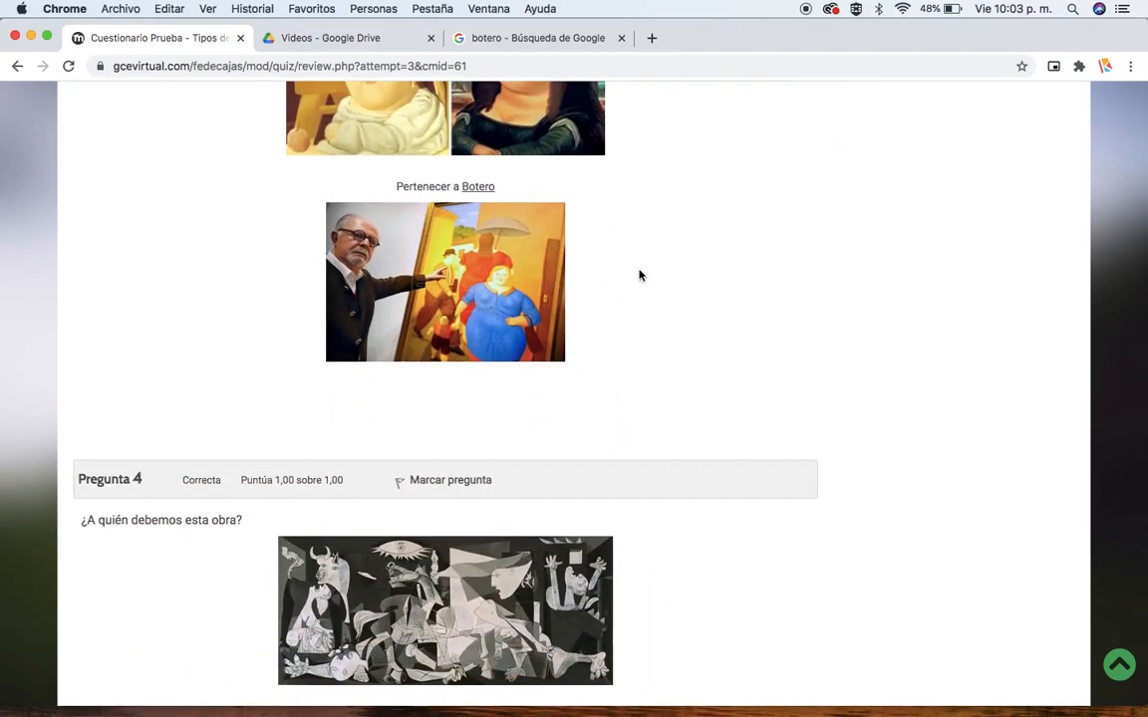
scroll(640, 275, "down", 8)
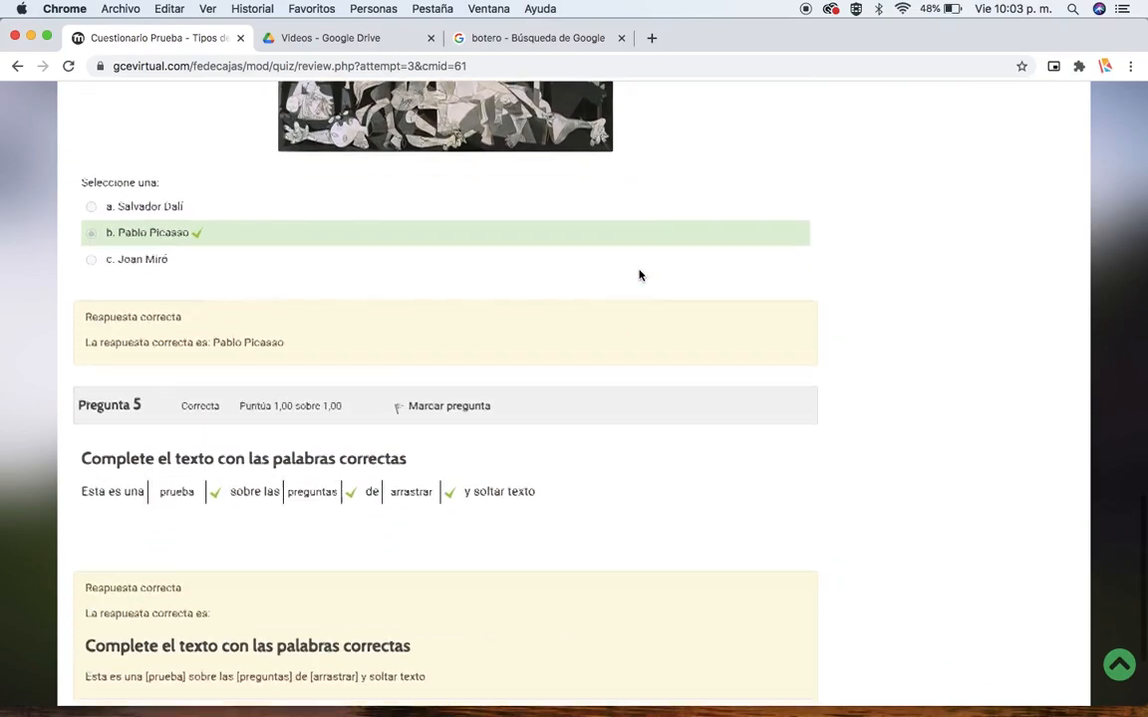
scroll(570, 510, "down", 2)
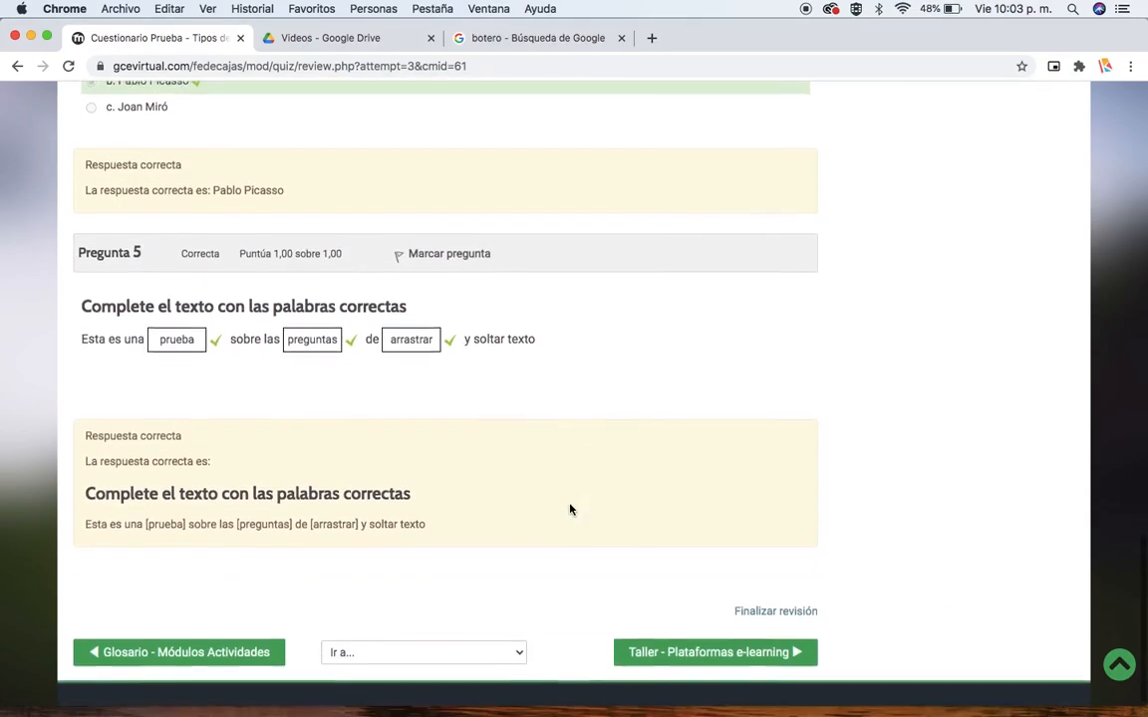
scroll(776, 397, "up", 1)
scroll(776, 397, "up", 20)
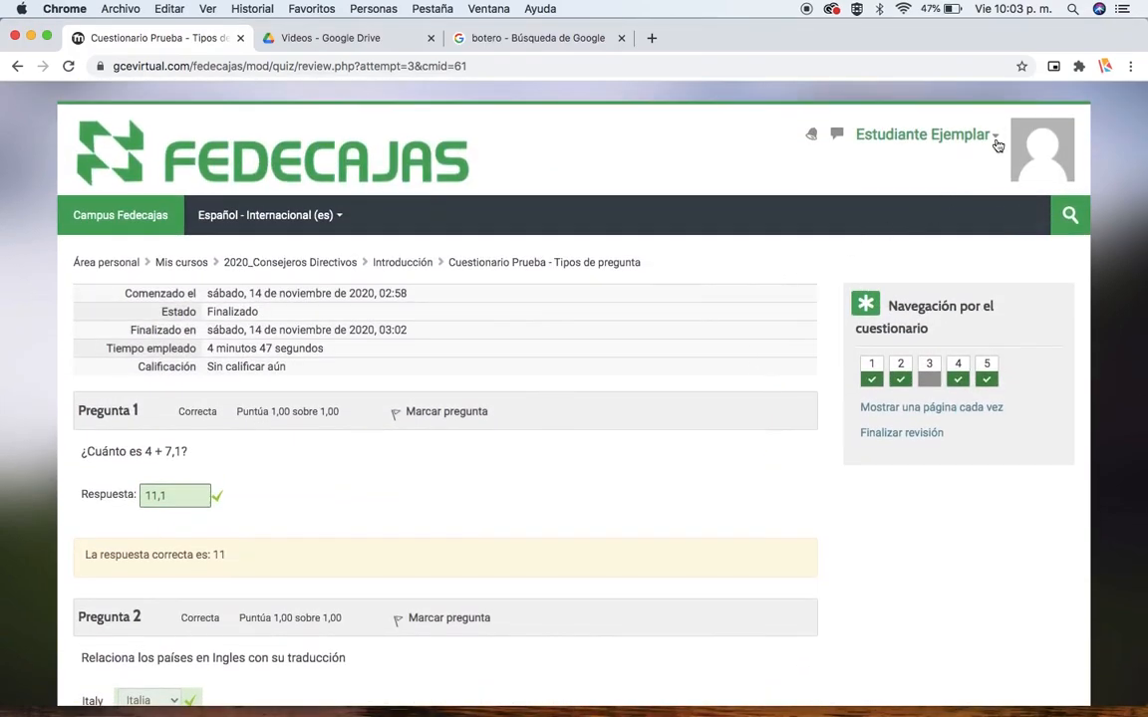
Step: Open the student's own grade report for the course Diplomado Para Consejeros Directivos
left_click(897, 131)
left_click(903, 213)
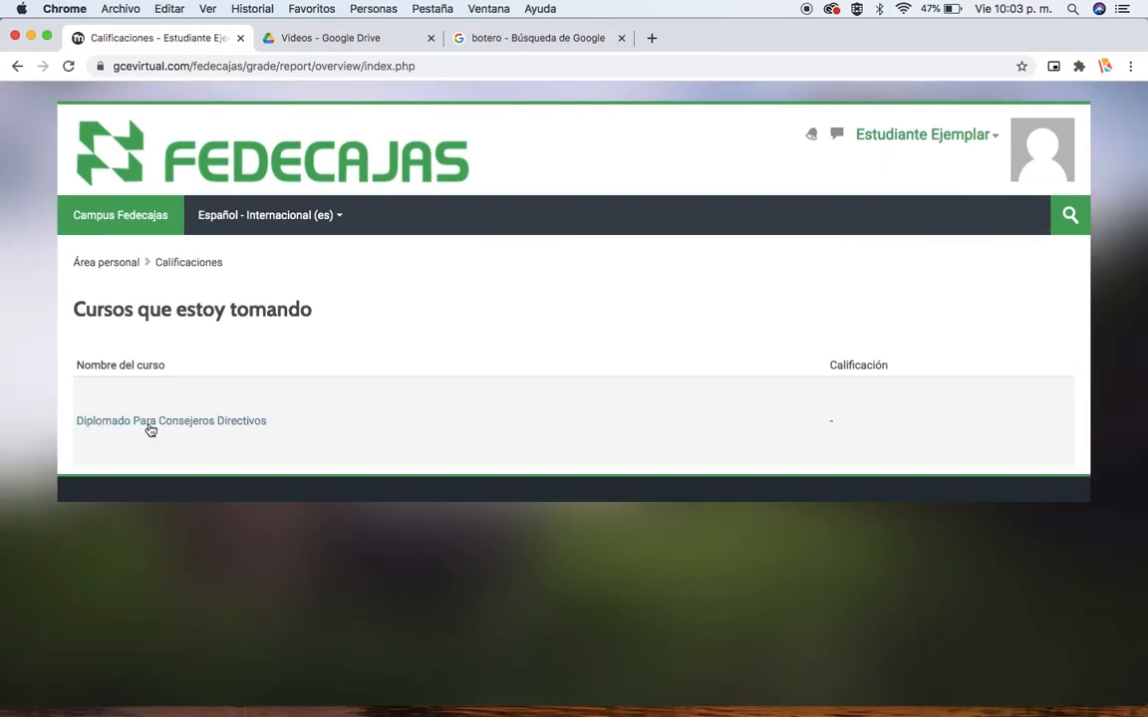
left_click(152, 422)
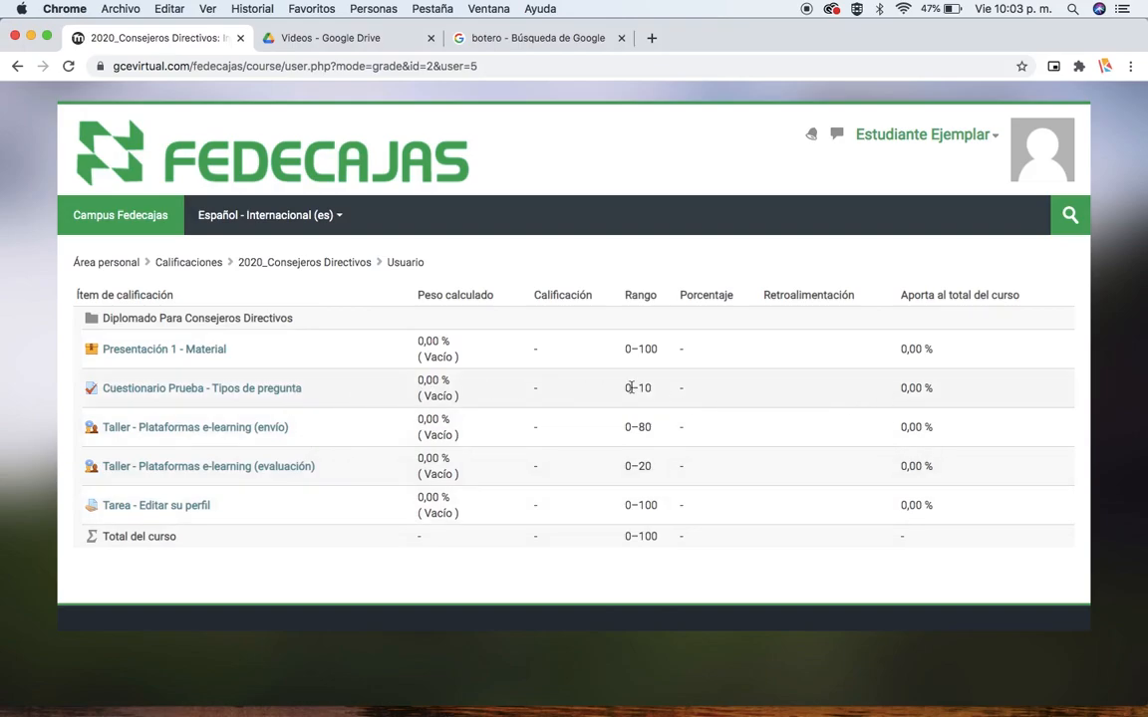
Step: Return to the quiz attempt review and look over the question 3 essay answer
left_click(17, 67)
left_click(17, 67)
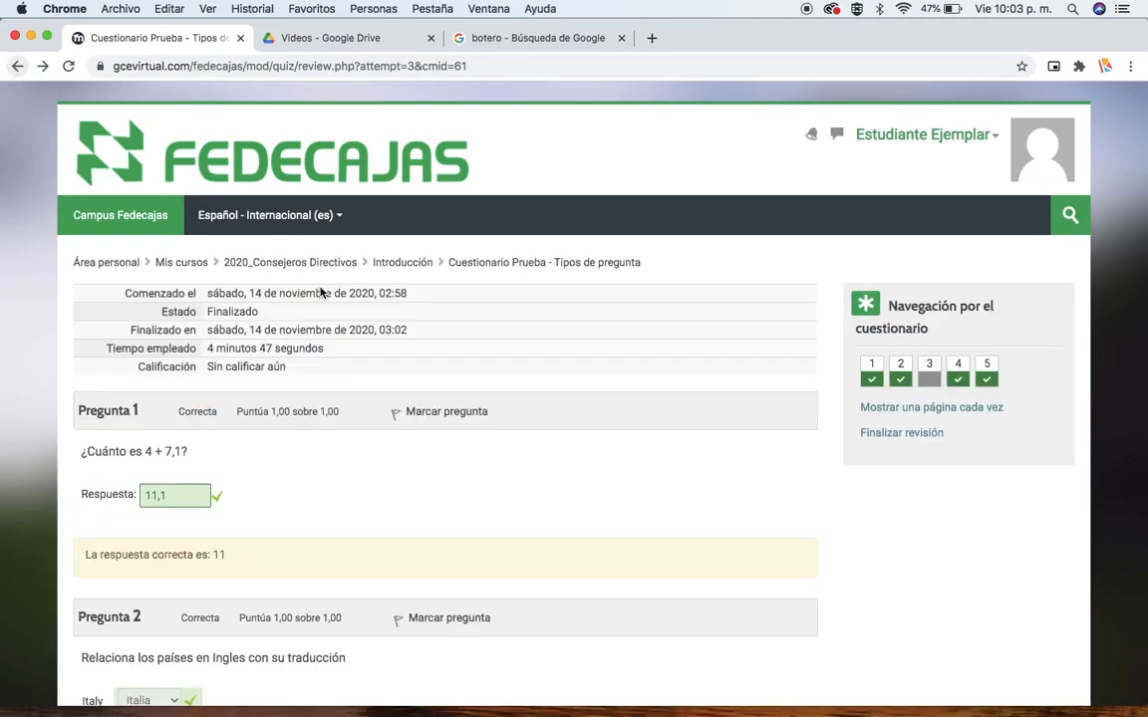
scroll(362, 492, "down", 20)
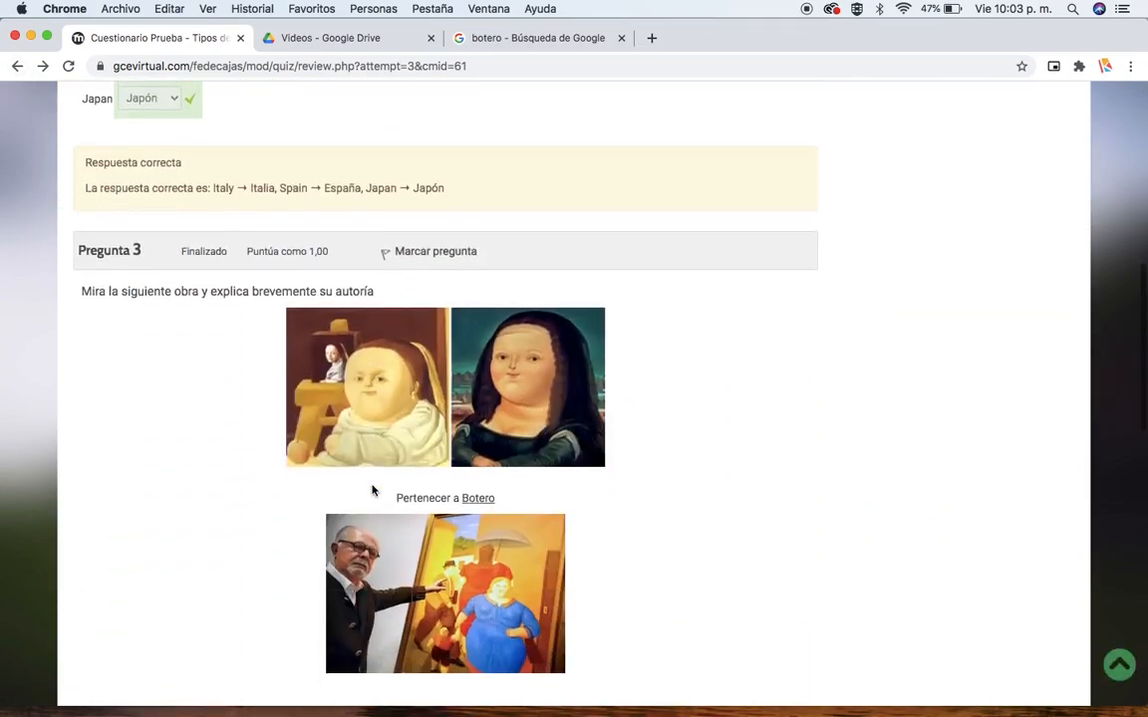
scroll(375, 472, "up", 20)
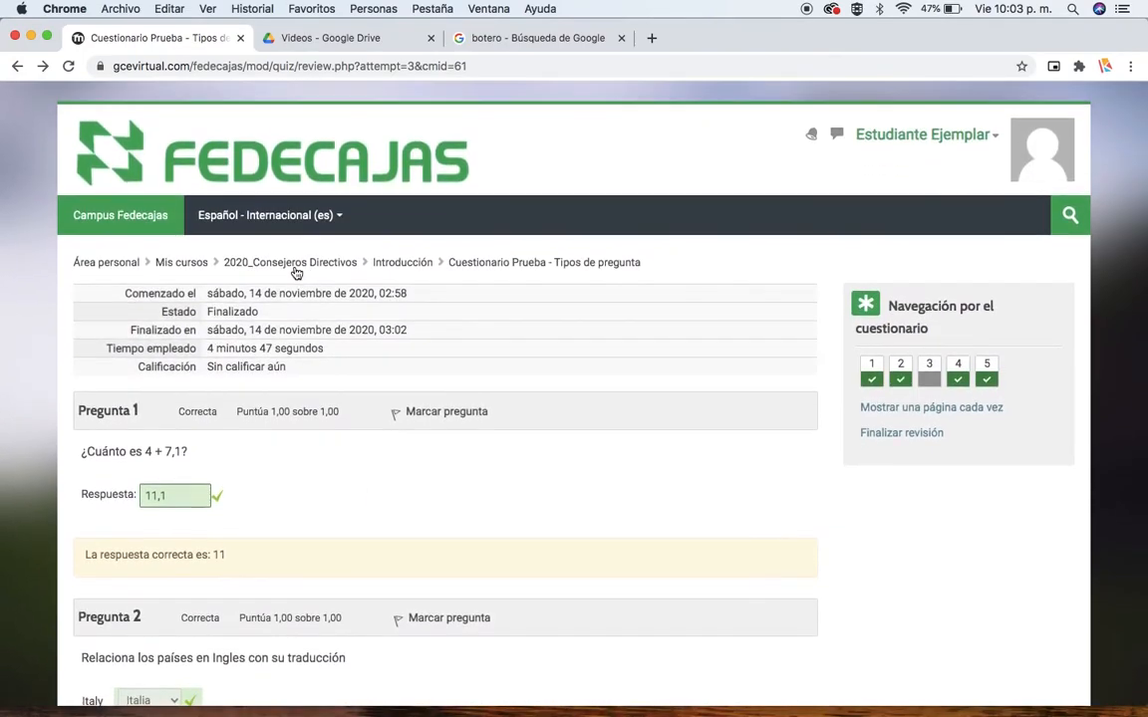
Step: Go to the 2020_Consejeros Directivos course page and find the reinforcement activities of Módulo 3
left_click(294, 266)
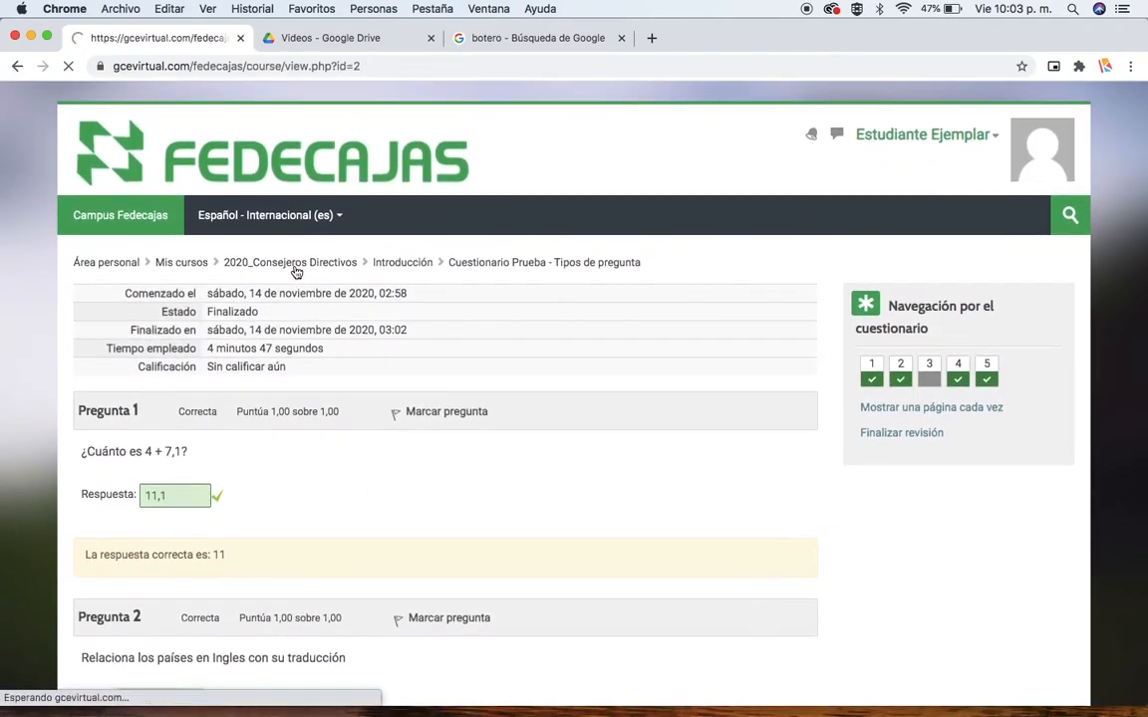
scroll(631, 476, "down", 20)
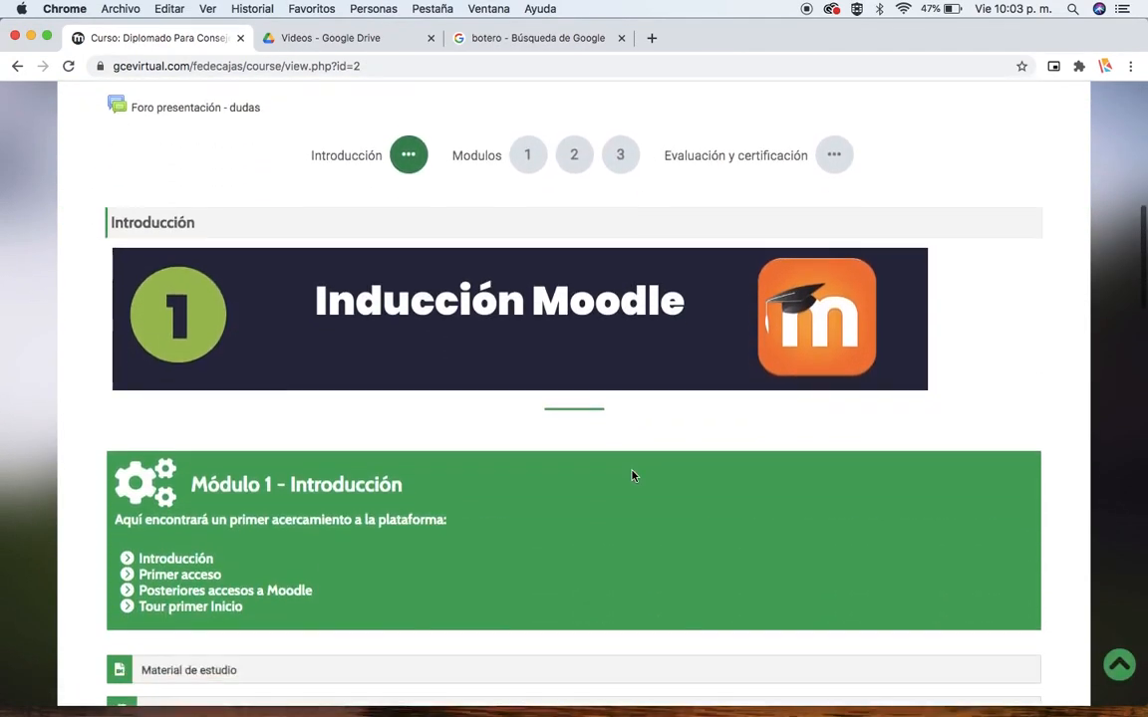
scroll(632, 477, "down", 5)
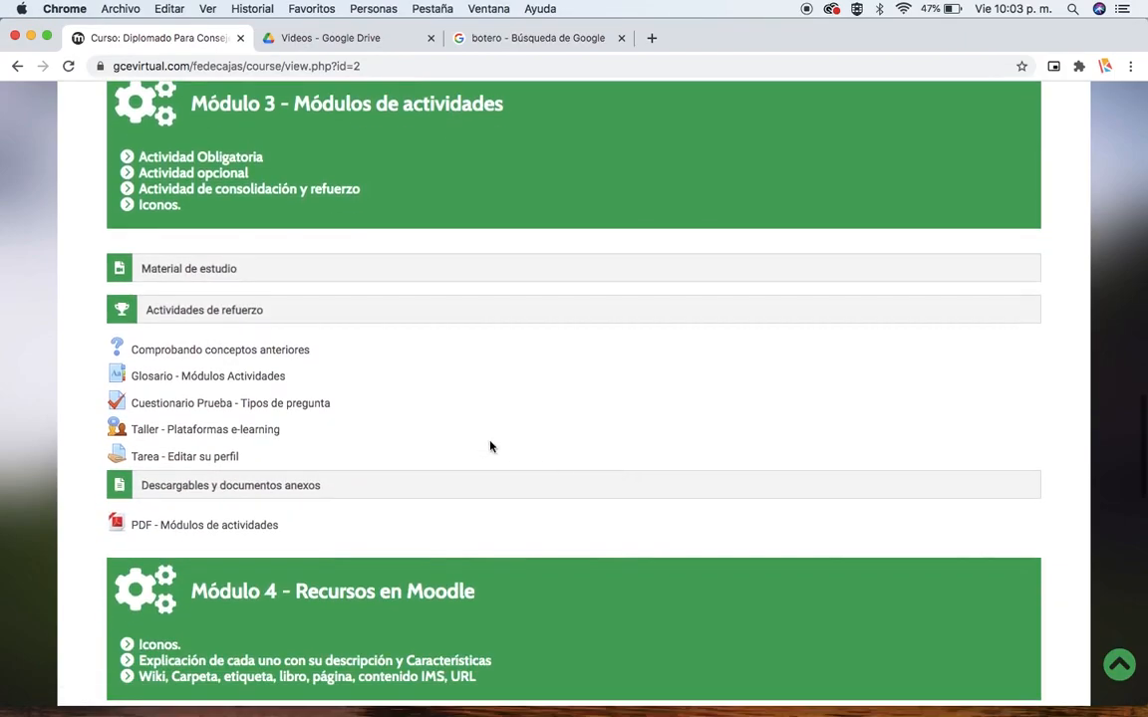